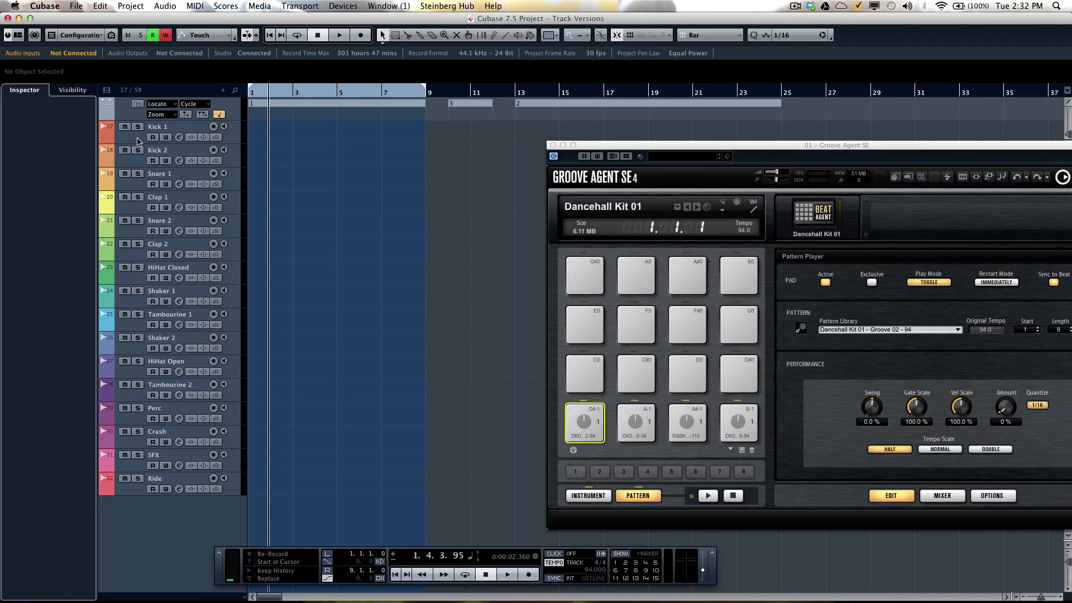
Move the drum tracks Kick 1 through Ride into a new folder track with group editing on.
{"action": "left_click", "coordinate": [138, 141]}
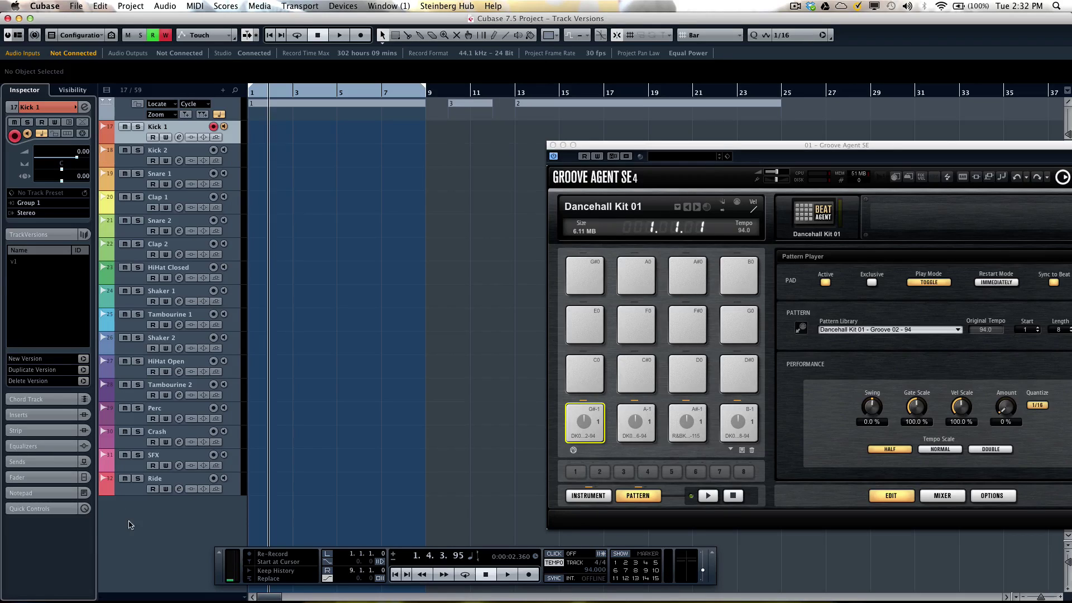
{"action": "left_click", "coordinate": [128, 493], "text": "shift"}
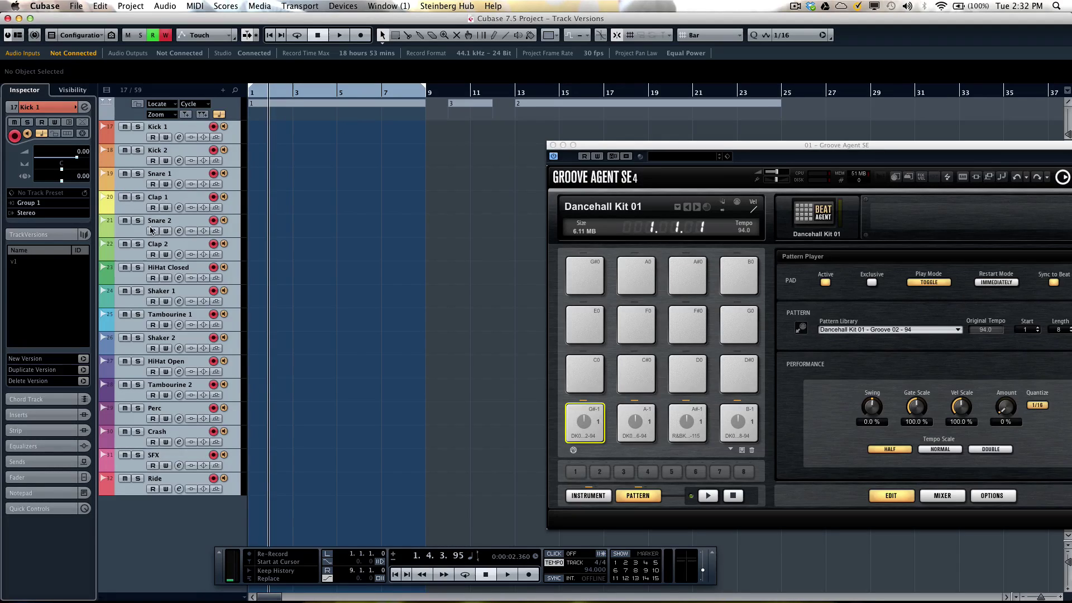
{"action": "right_click", "coordinate": [132, 134]}
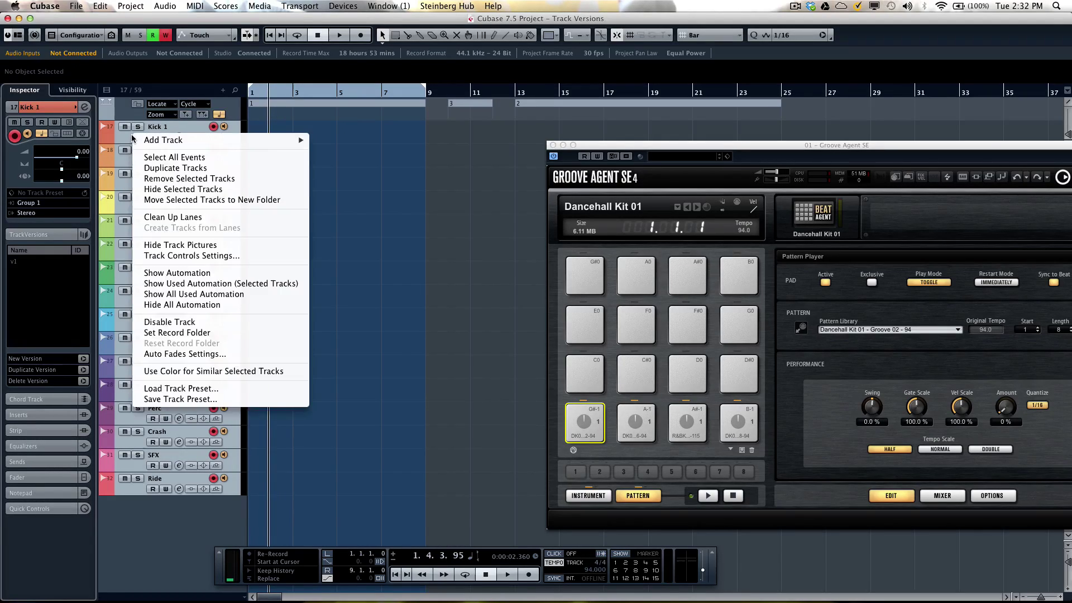
{"action": "left_click", "coordinate": [207, 207]}
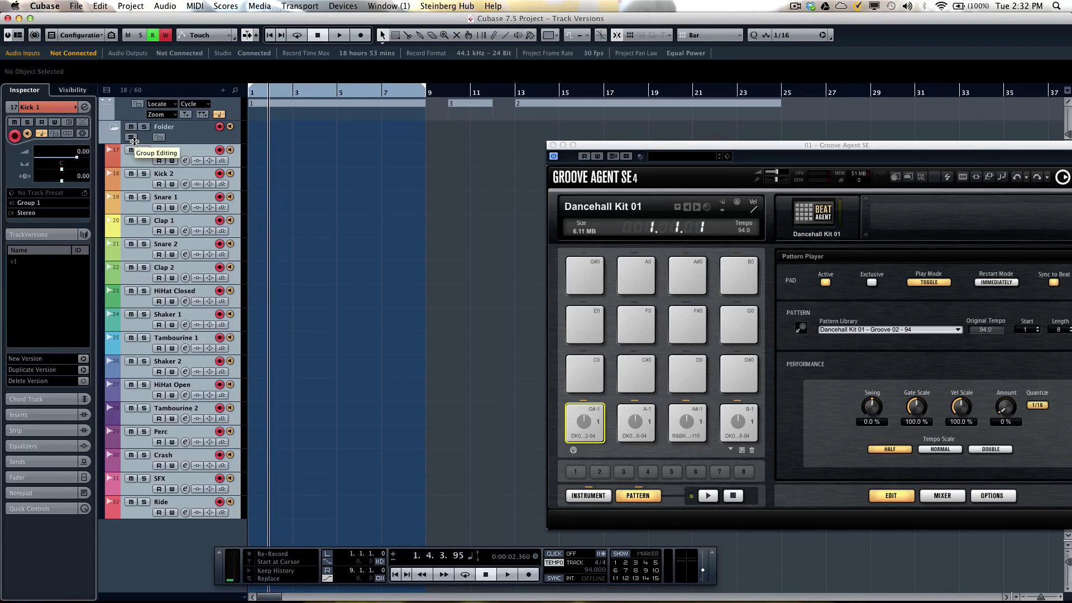
{"action": "left_click", "coordinate": [130, 138]}
Record the G#-1 Groove Agent pattern from project start onto all armed drum tracks, then stop.
{"action": "key", "text": "Home"}
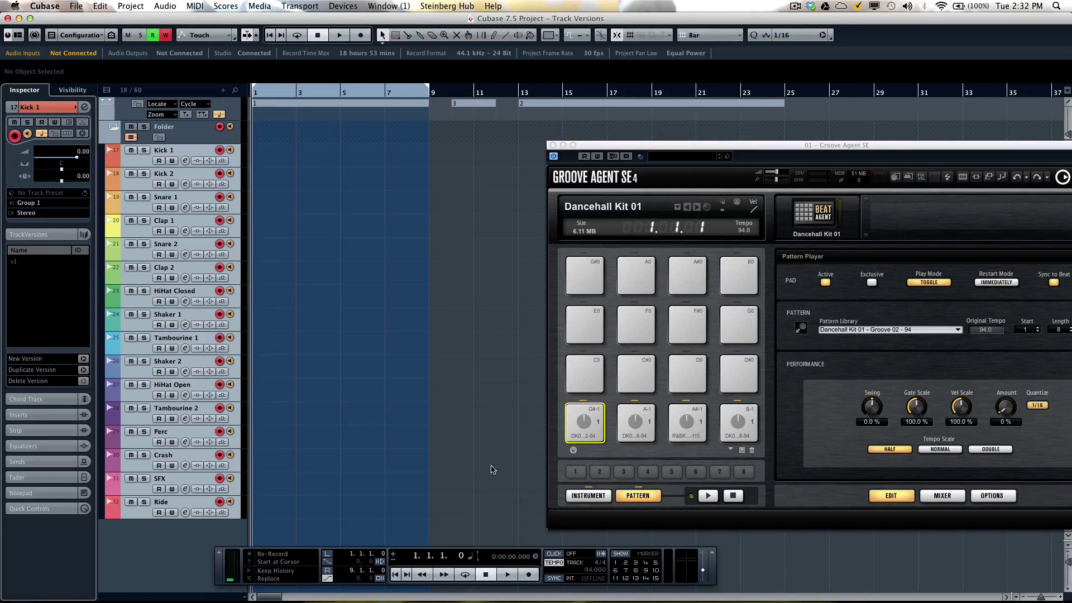
{"action": "left_click", "coordinate": [583, 430]}
{"action": "left_click", "coordinate": [708, 495]}
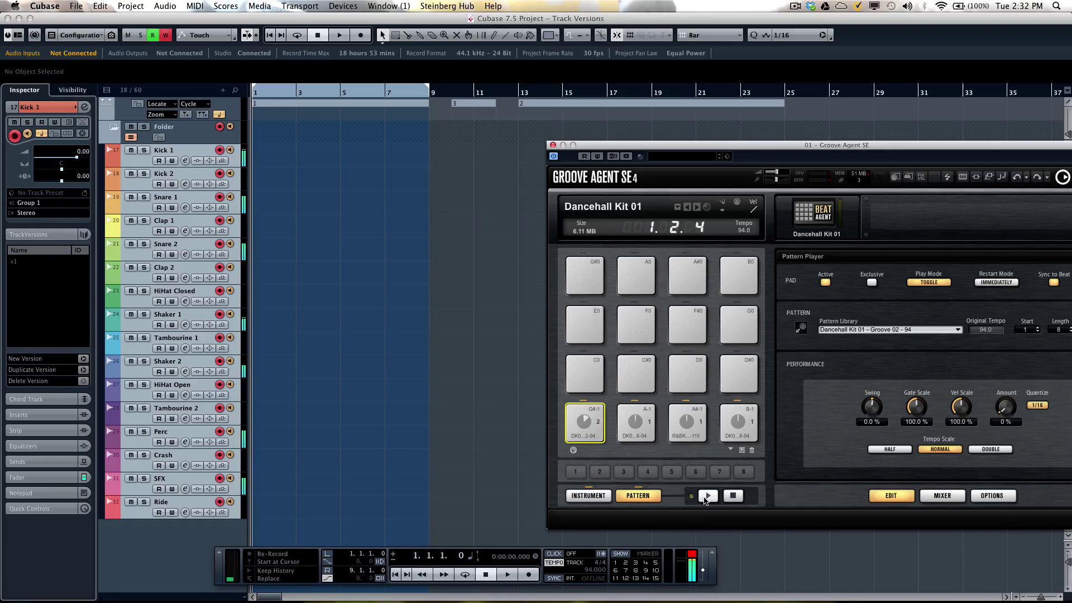
{"action": "left_click", "coordinate": [527, 575]}
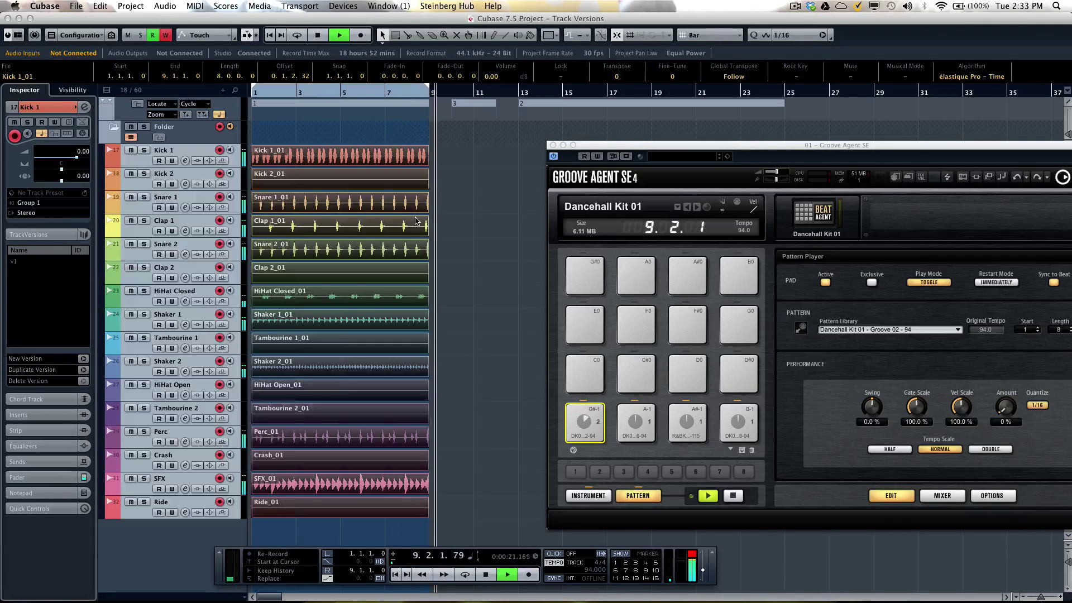
{"action": "key", "text": "space"}
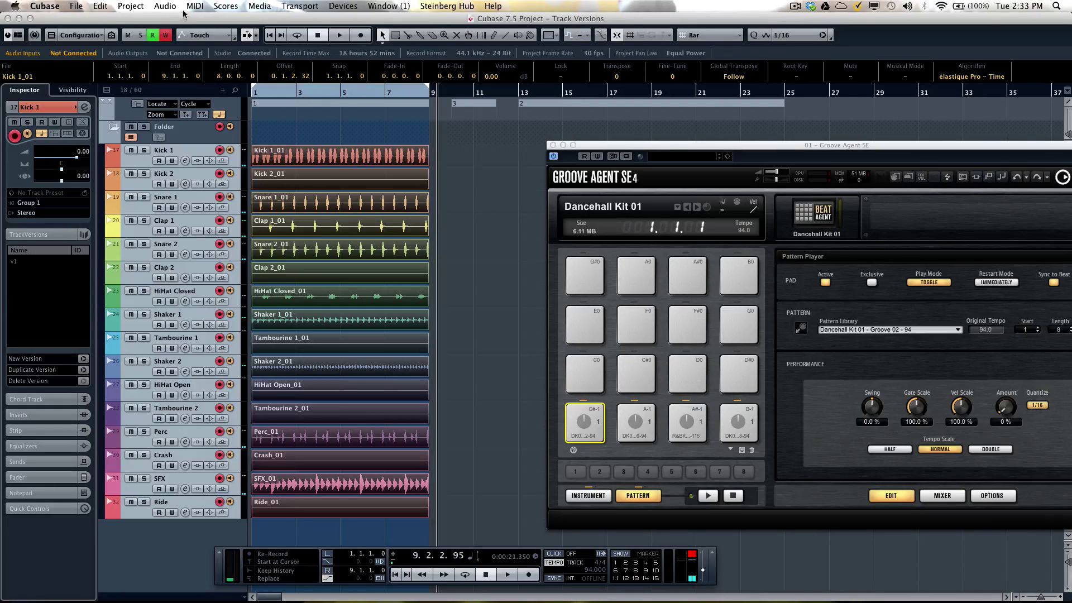
Duplicate the track version on all drum tracks via Project > TrackVersions.
{"action": "left_click", "coordinate": [124, 4]}
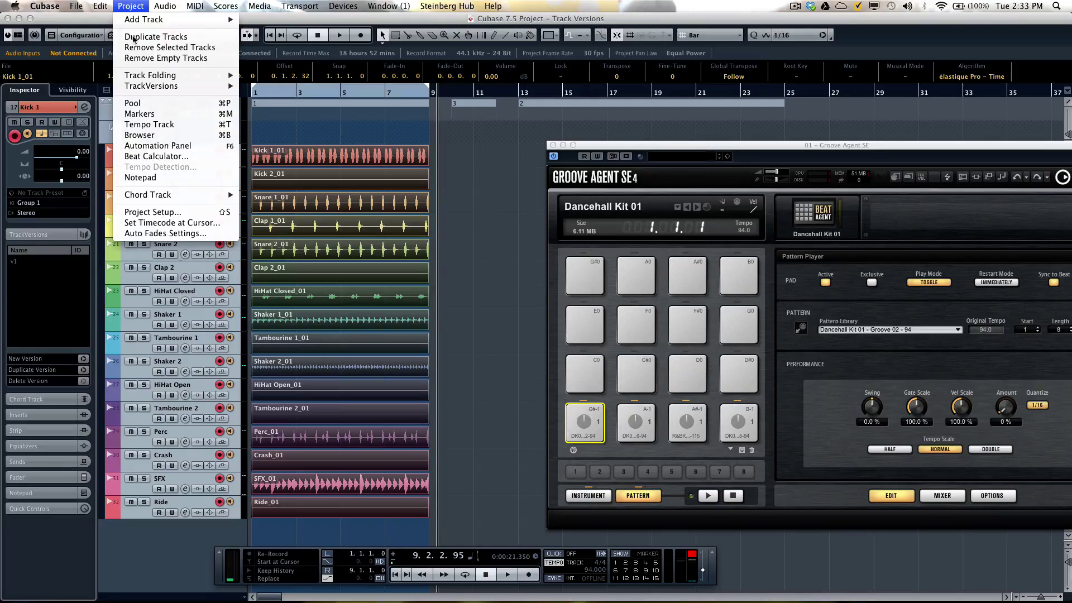
{"action": "mouse_move", "coordinate": [176, 87]}
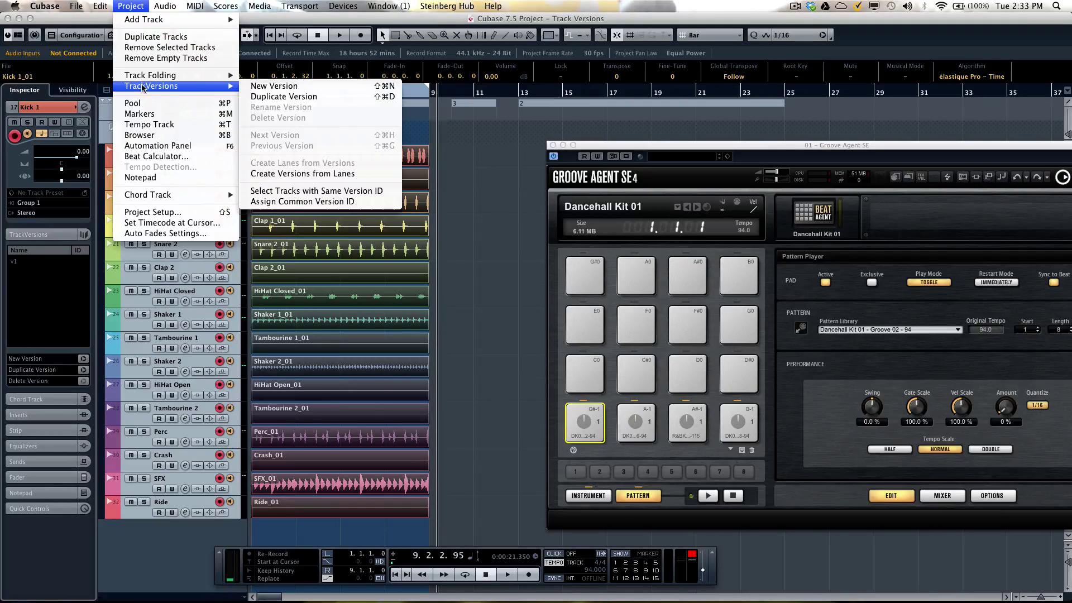
{"action": "left_click", "coordinate": [308, 97]}
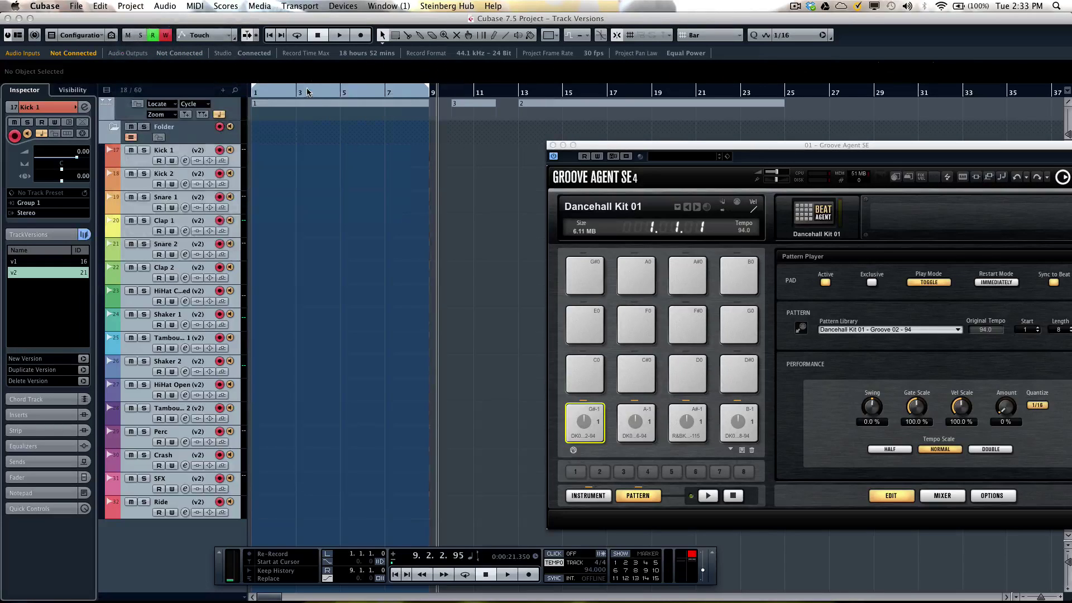
Record a fresh take of the A-1 pad's Groove 06 pattern from the project start.
{"action": "left_click", "coordinate": [277, 92]}
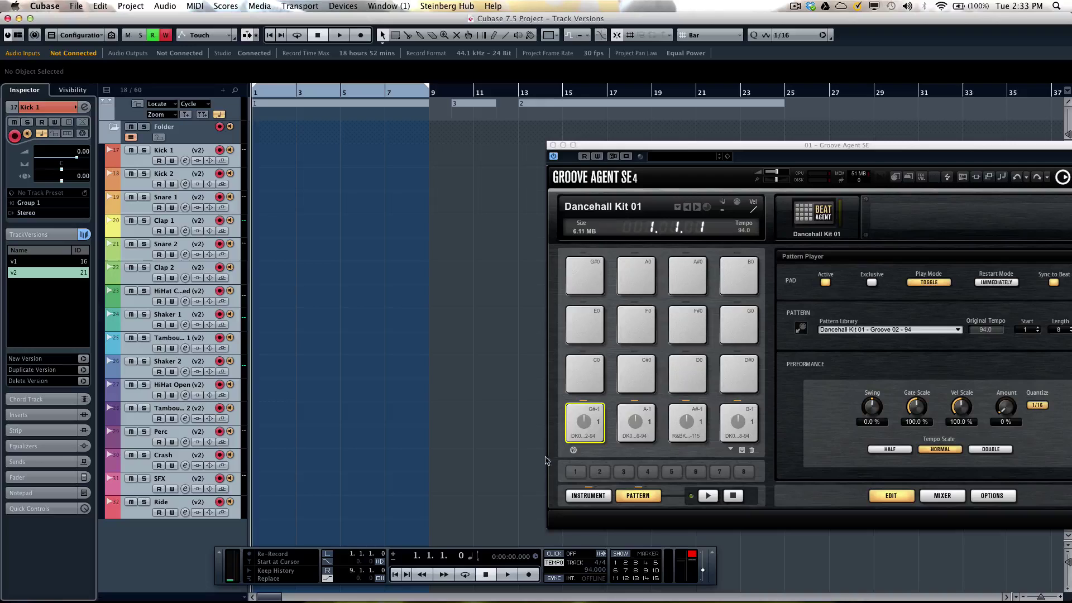
{"action": "left_click", "coordinate": [637, 429]}
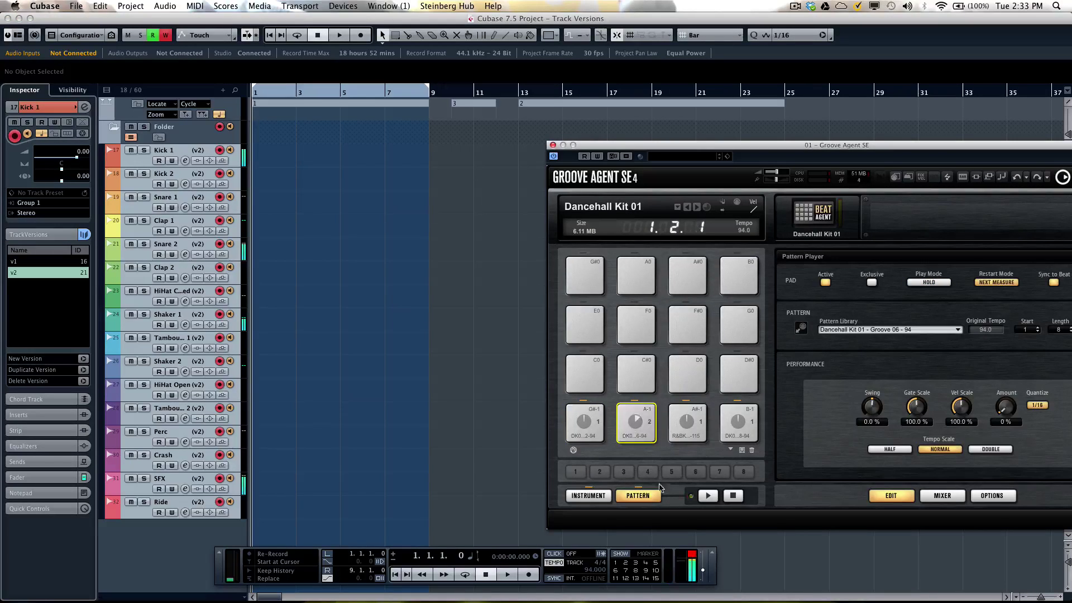
{"action": "left_click", "coordinate": [708, 495]}
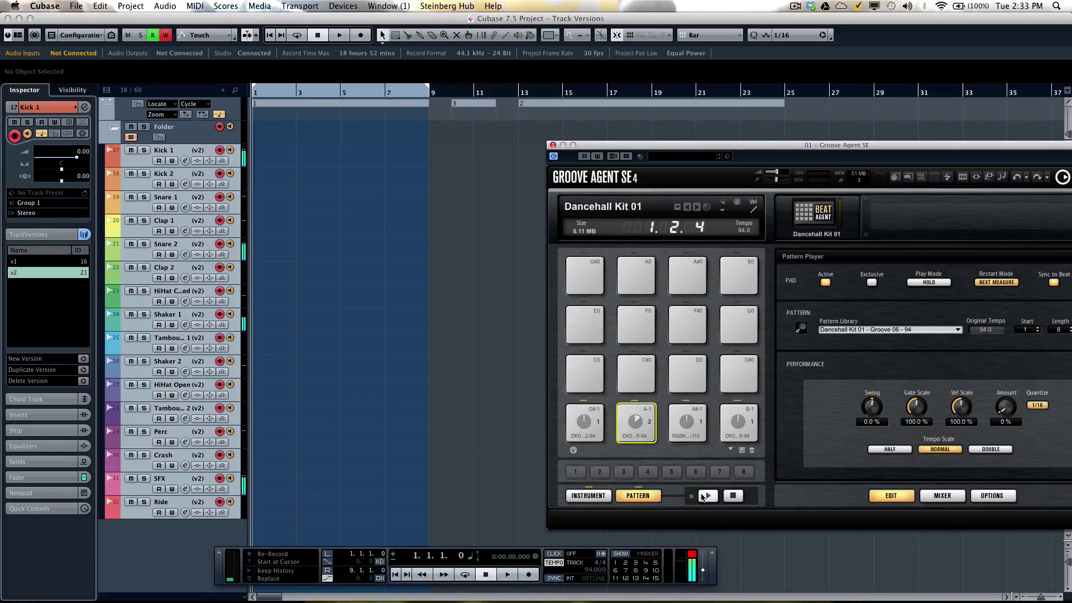
{"action": "left_click", "coordinate": [528, 575]}
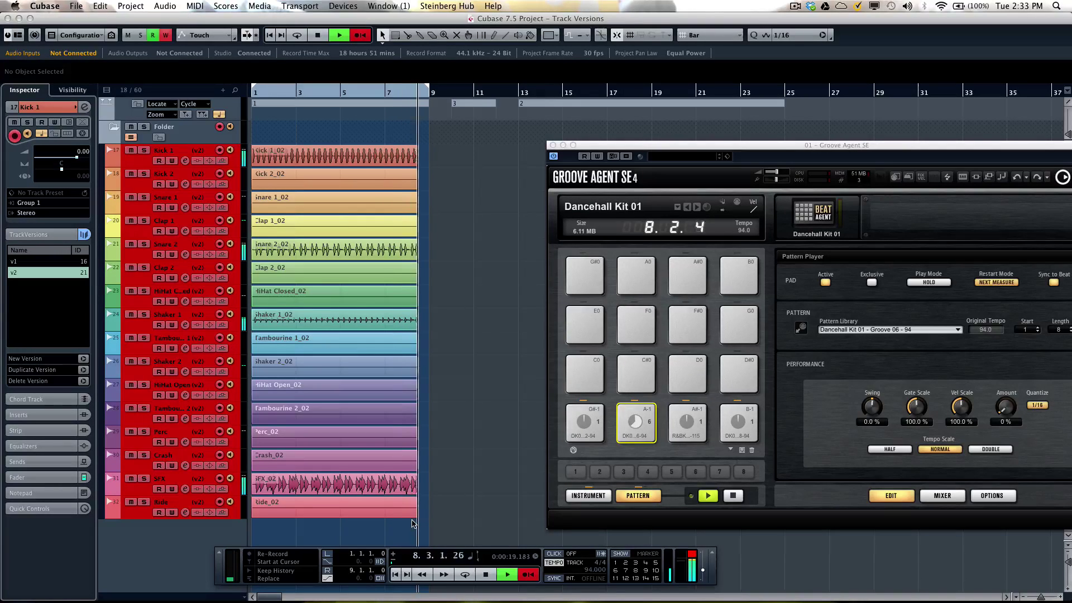
{"action": "key", "text": "space"}
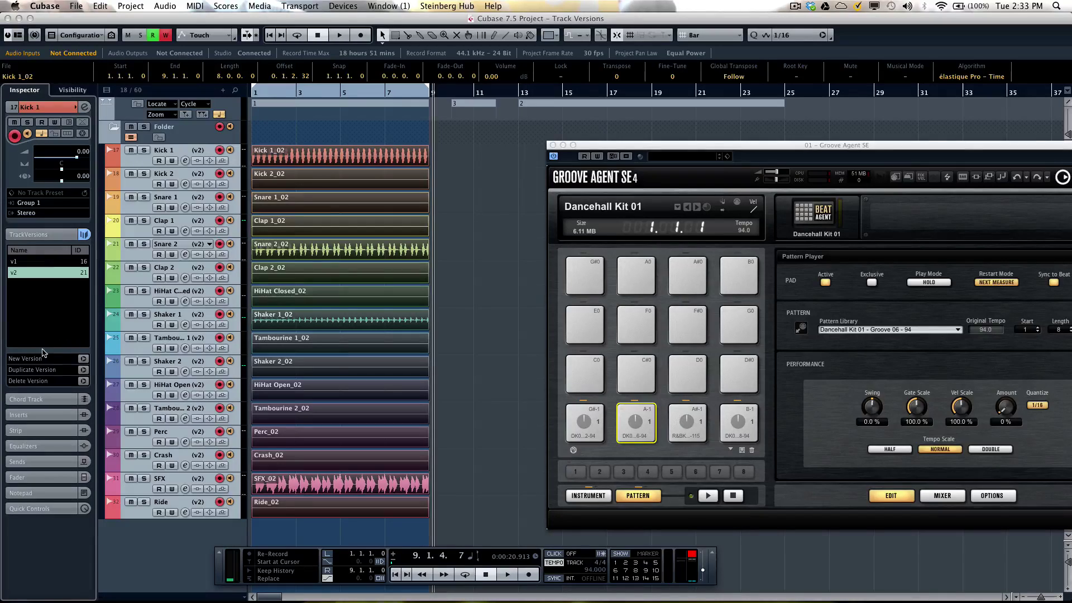
Create version v3, record the A#-1 R&B Groove 05 take into it, then add empty version v4.
{"action": "left_click", "coordinate": [84, 359]}
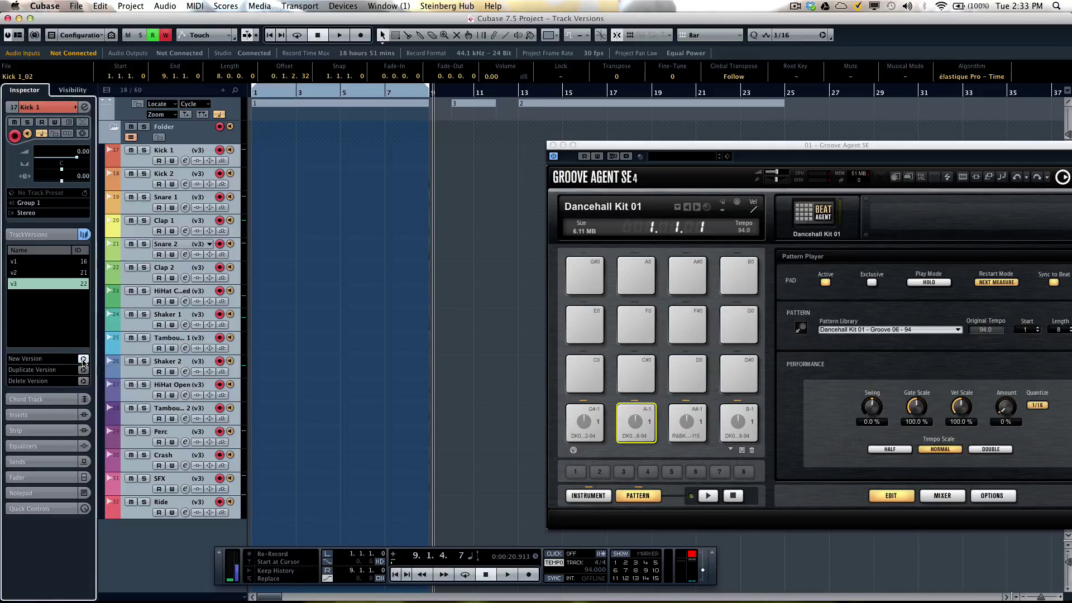
{"action": "left_click", "coordinate": [264, 89]}
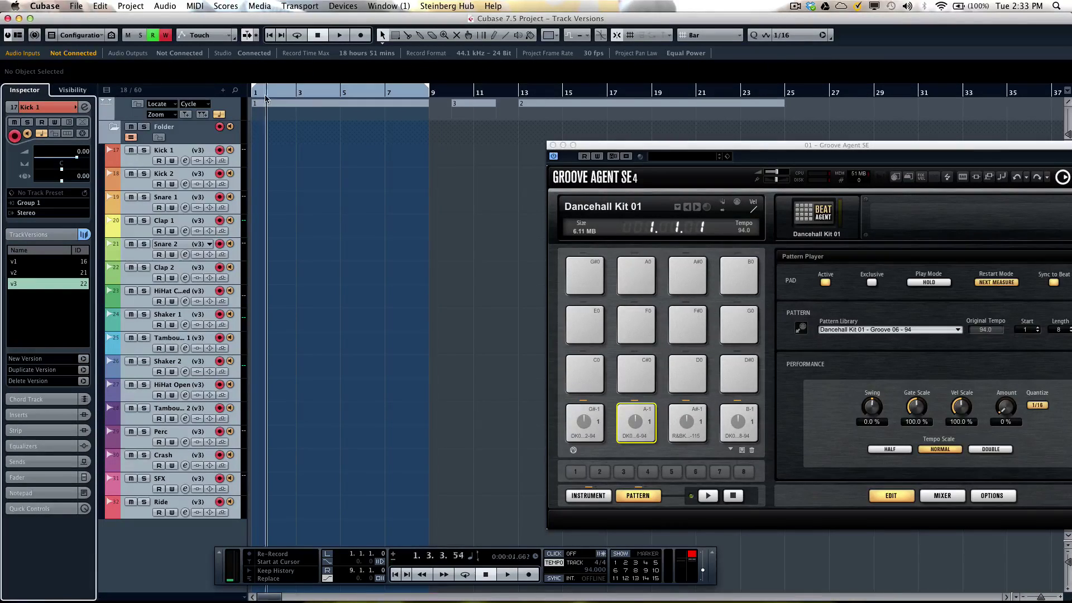
{"action": "left_click", "coordinate": [684, 423]}
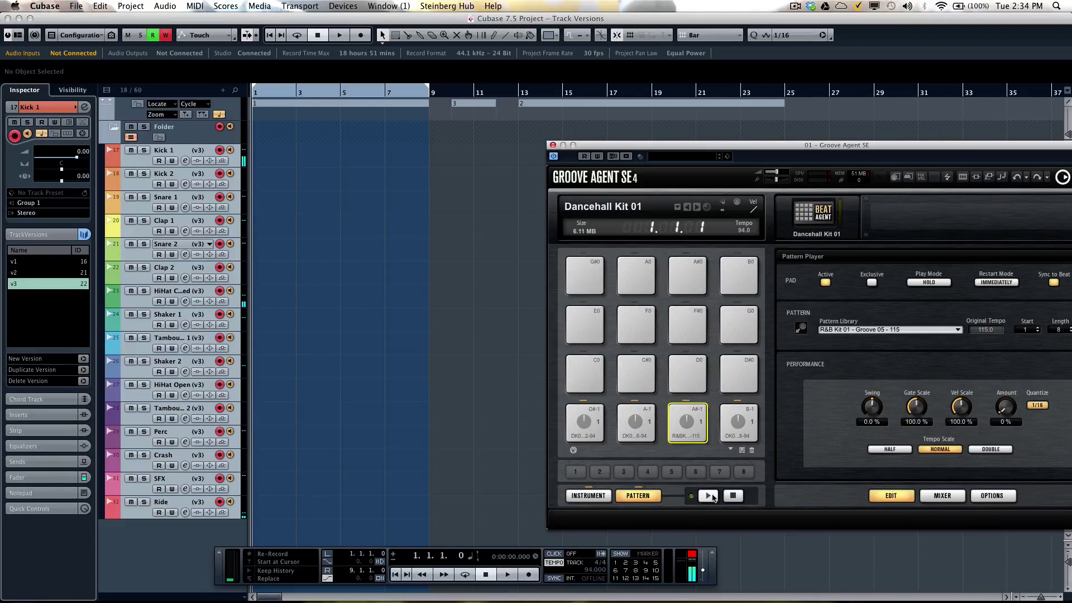
{"action": "left_click", "coordinate": [530, 575]}
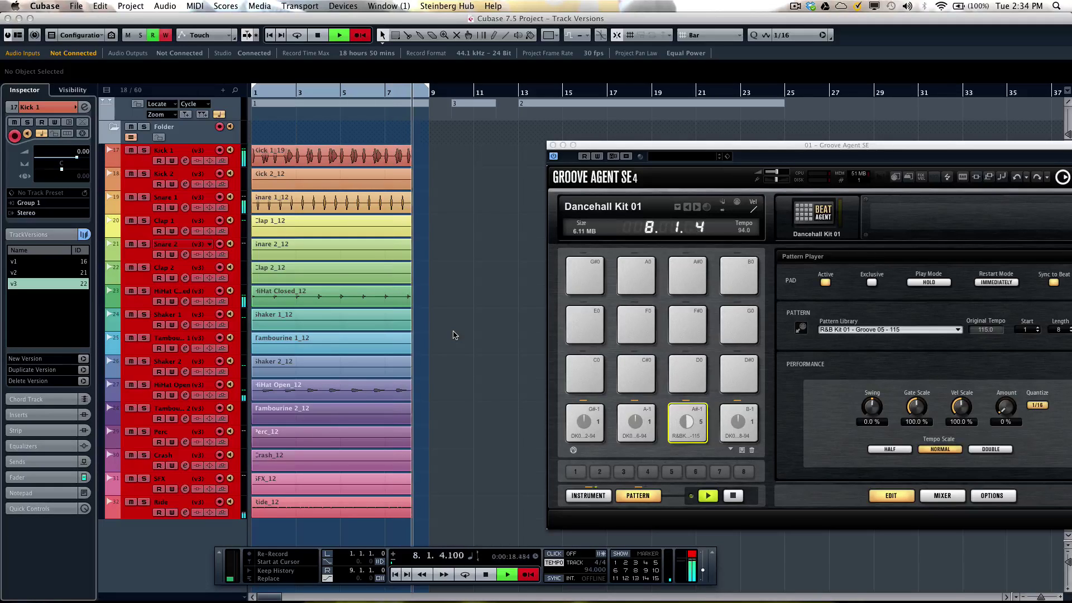
{"action": "key", "text": "space"}
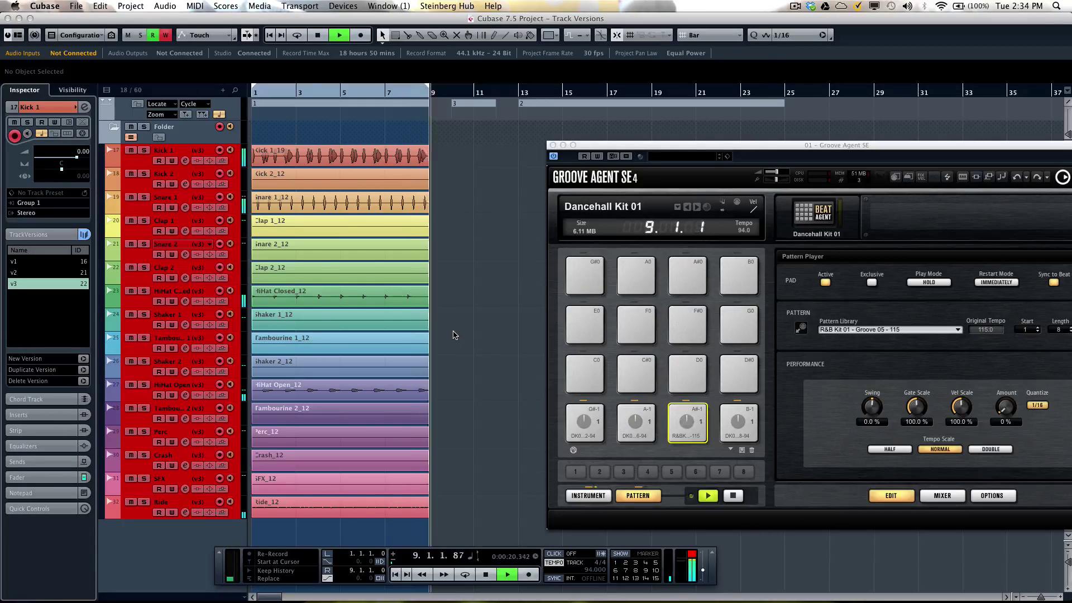
{"action": "key", "text": "Home"}
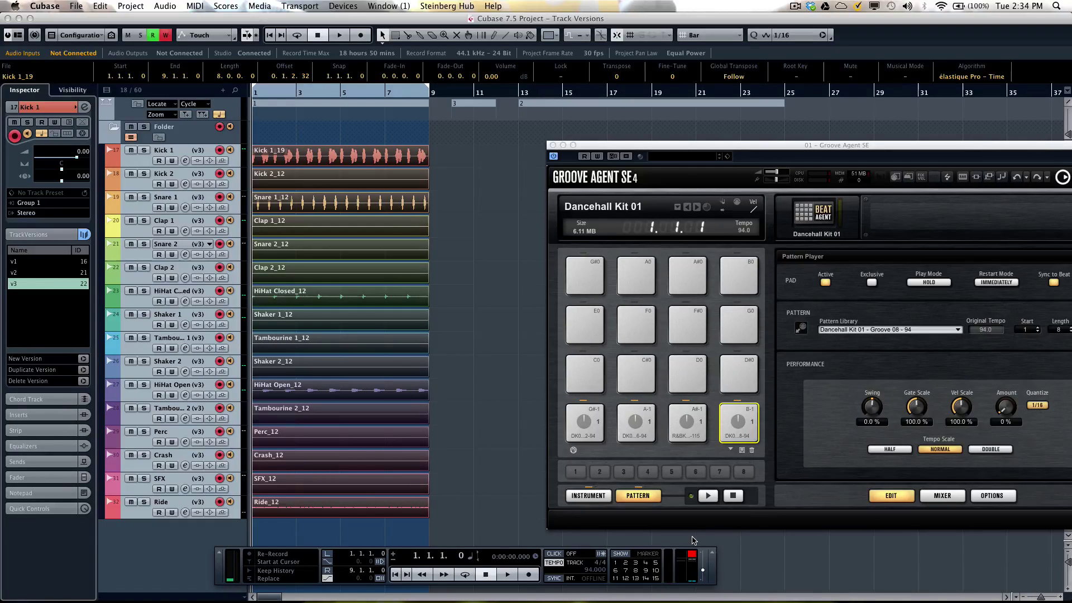
{"action": "key", "text": "super+shift+t"}
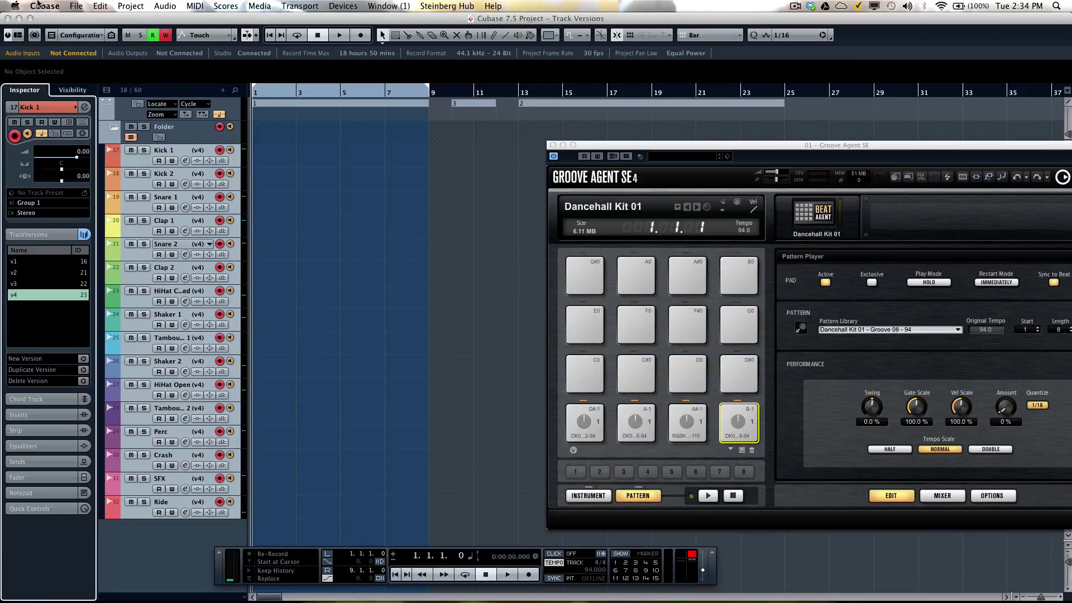
Start recording the B-1 pad's Groove 08 pattern into version v4 of all drum tracks.
{"action": "left_click", "coordinate": [128, 5]}
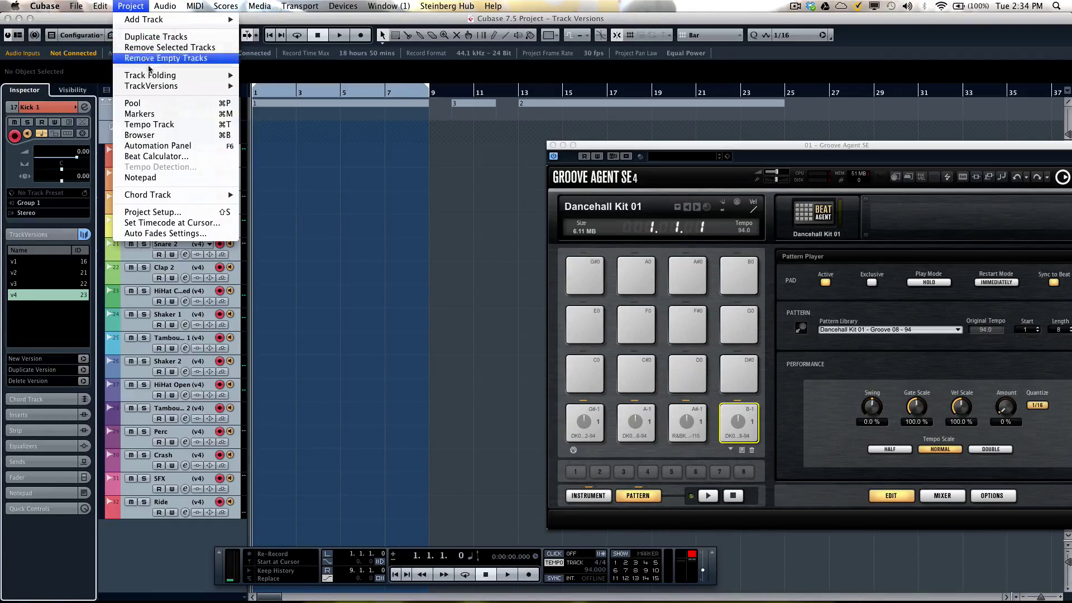
{"action": "mouse_move", "coordinate": [154, 86]}
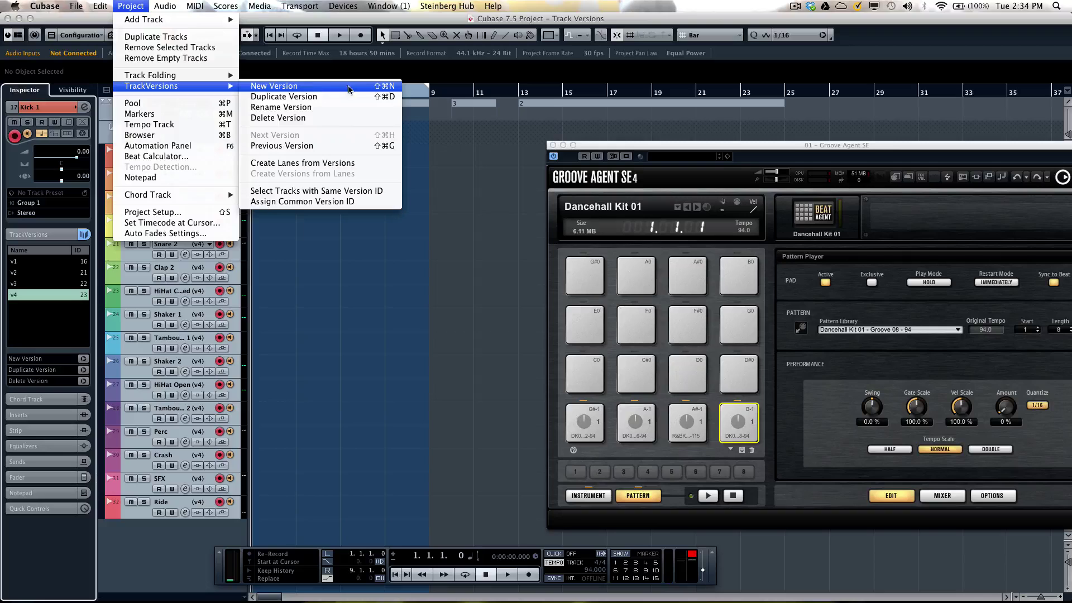
{"action": "left_click", "coordinate": [475, 538]}
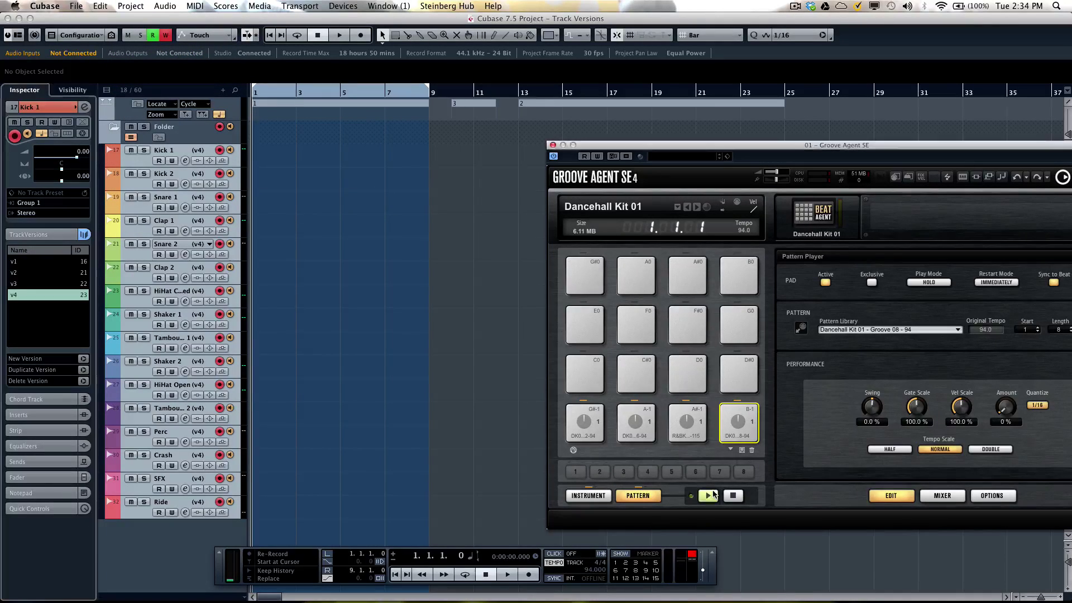
{"action": "left_click", "coordinate": [526, 578]}
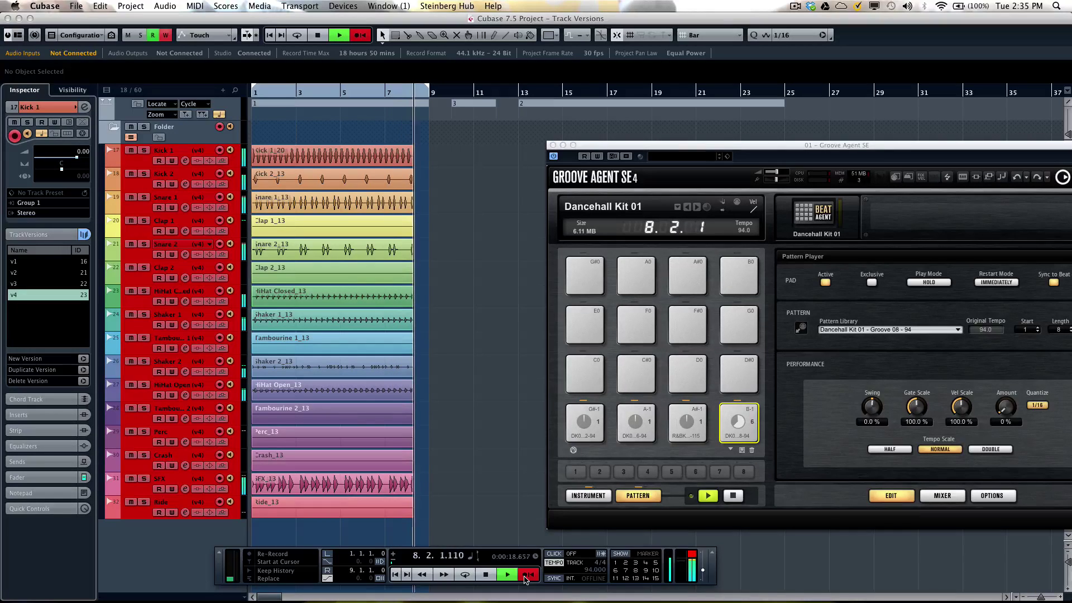
Stop the v4 recording and start cycle playback from bar 1.
{"action": "left_click", "coordinate": [525, 578]}
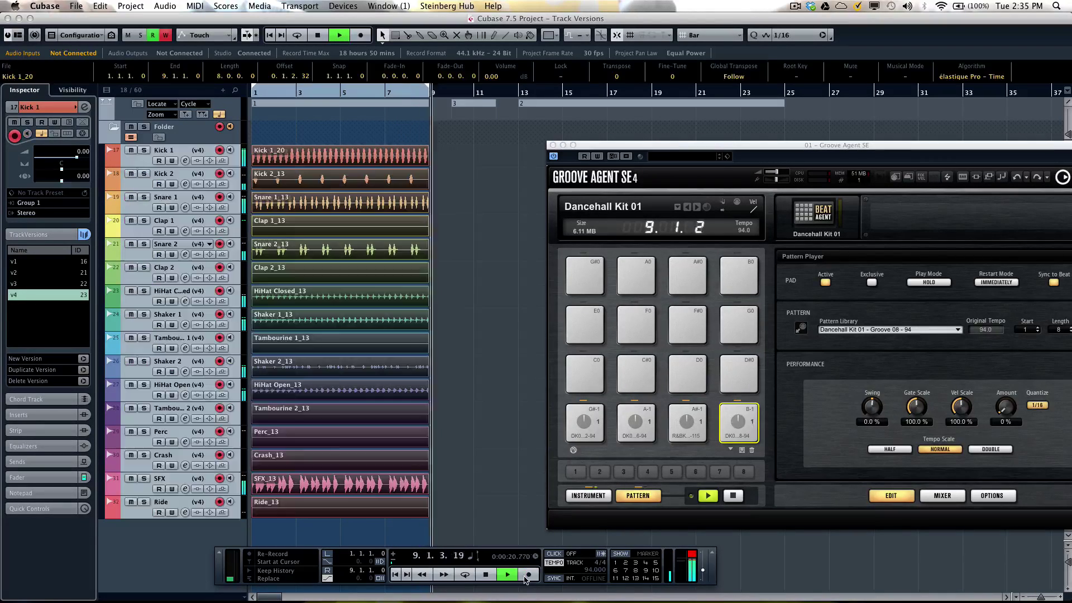
{"action": "key", "text": "space"}
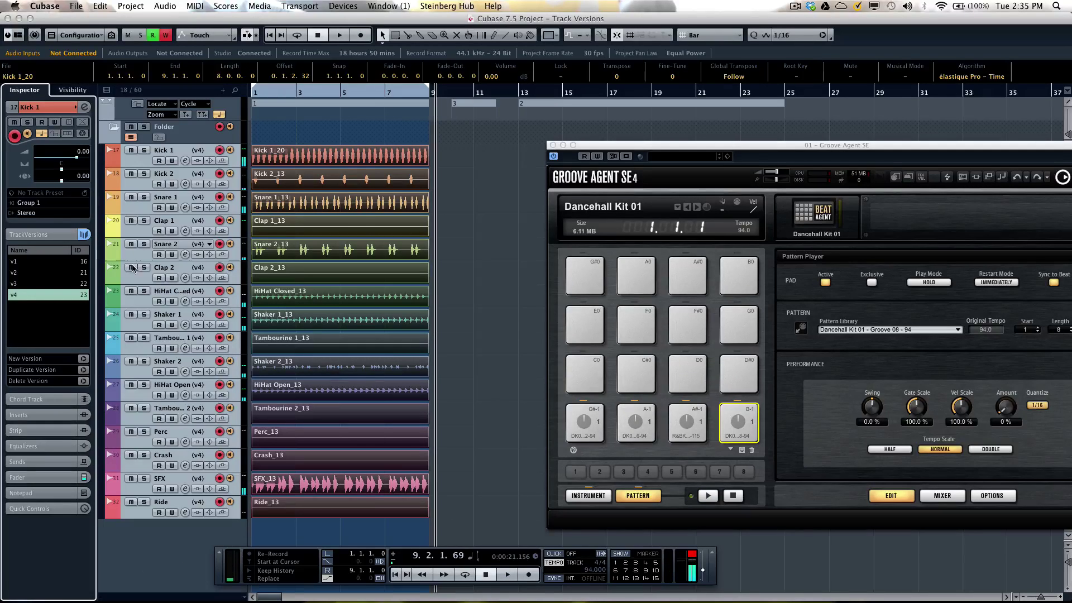
{"action": "left_click", "coordinate": [267, 91]}
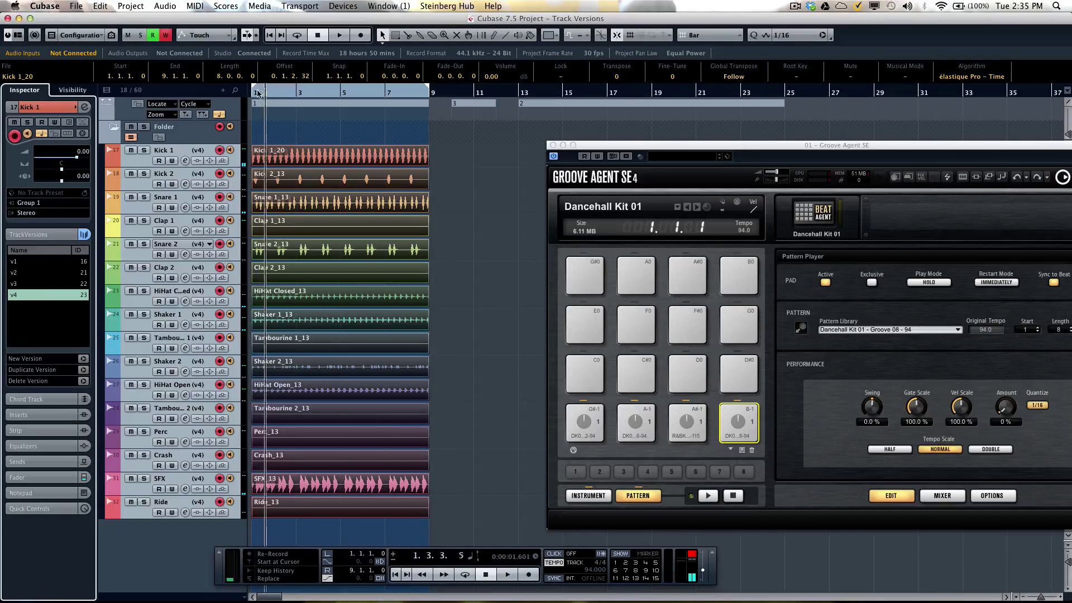
{"action": "left_click", "coordinate": [465, 575]}
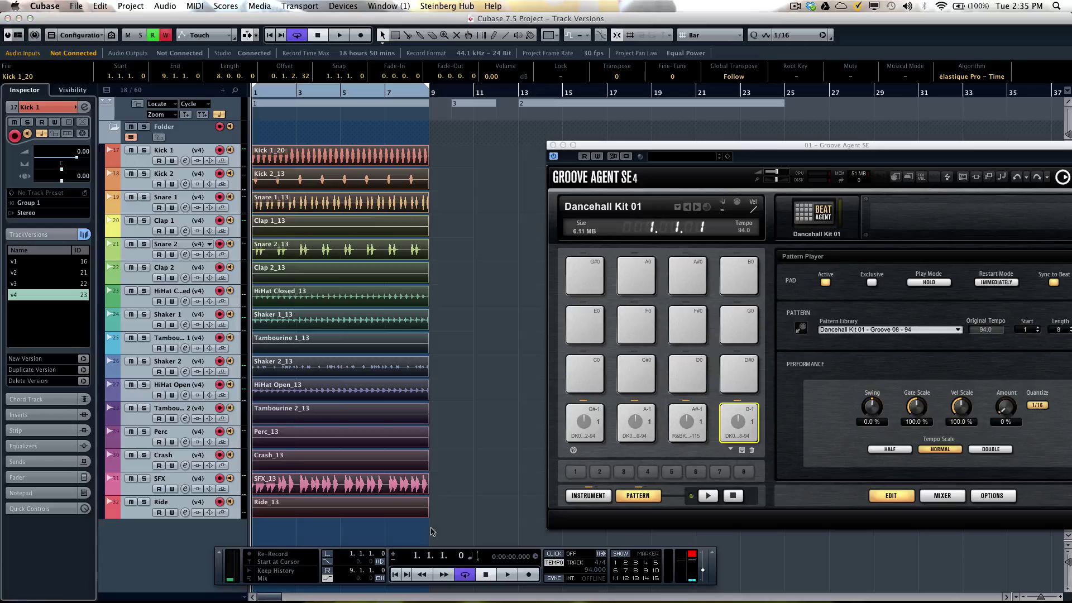
{"action": "key", "text": "space"}
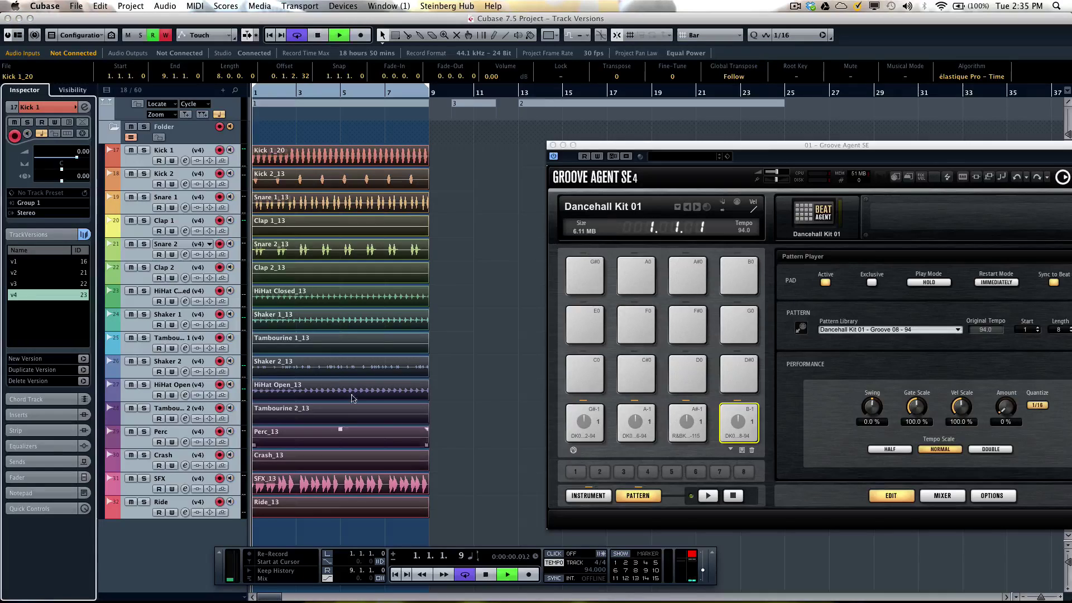
Audition track versions v1, v2, v3 and v4 across all drum tracks during playback.
{"action": "left_click", "coordinate": [17, 263]}
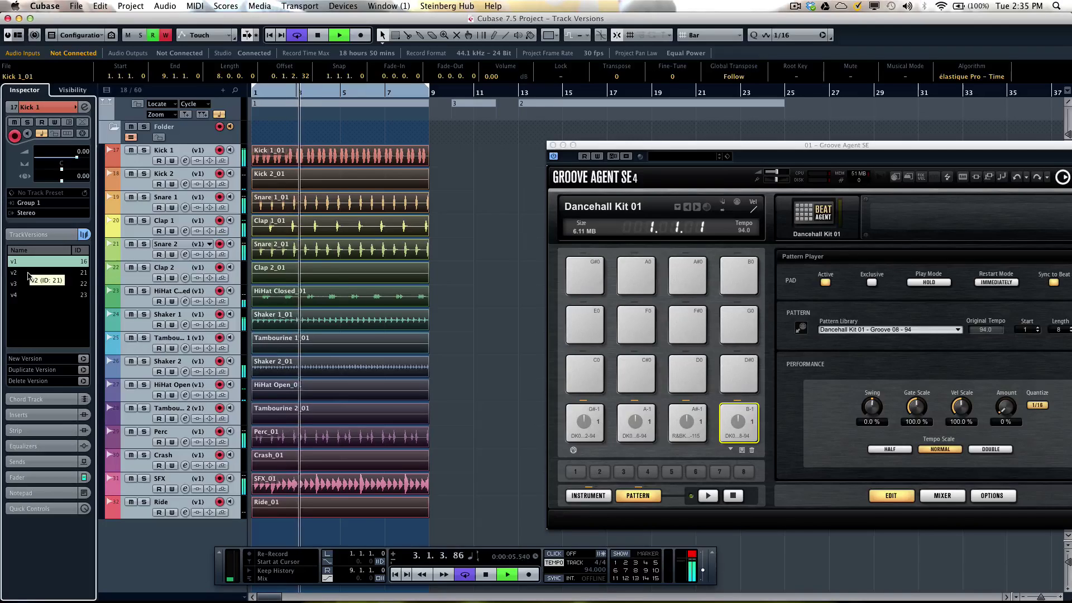
{"action": "left_click", "coordinate": [27, 274]}
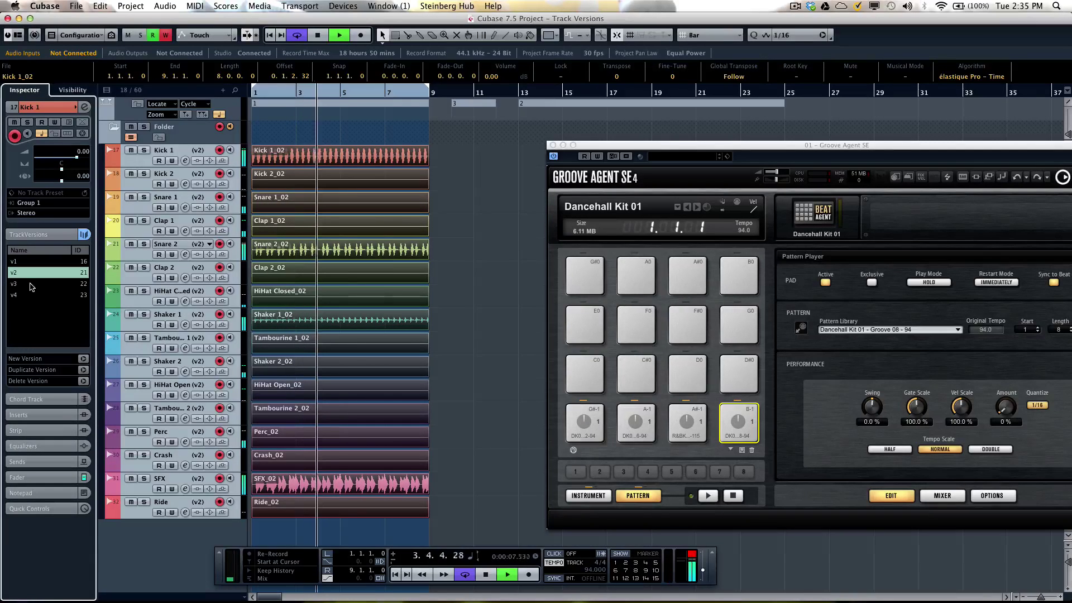
{"action": "left_click", "coordinate": [29, 285]}
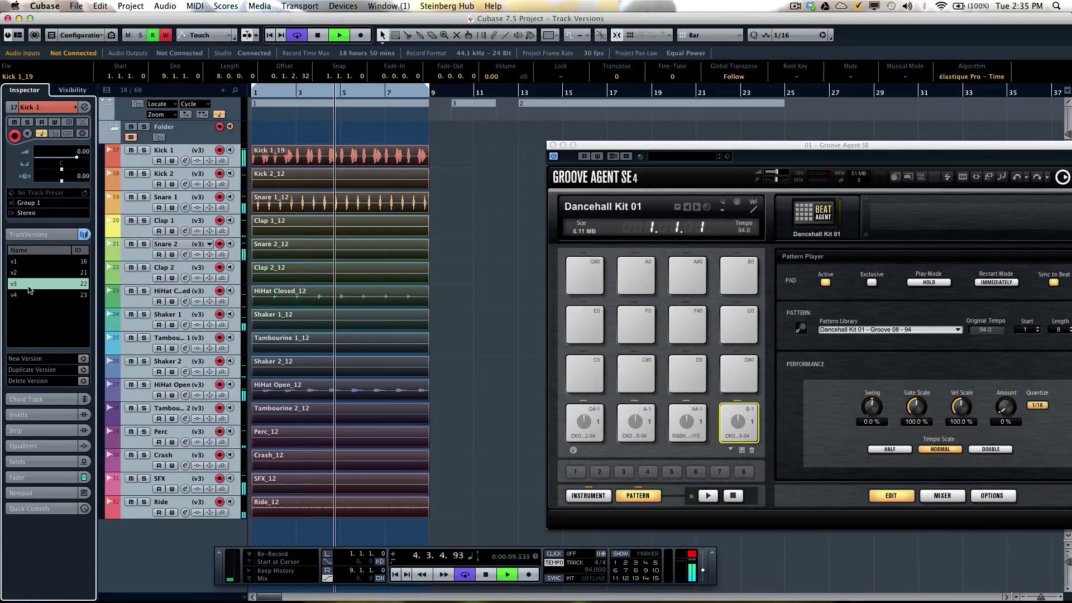
{"action": "left_click", "coordinate": [32, 296]}
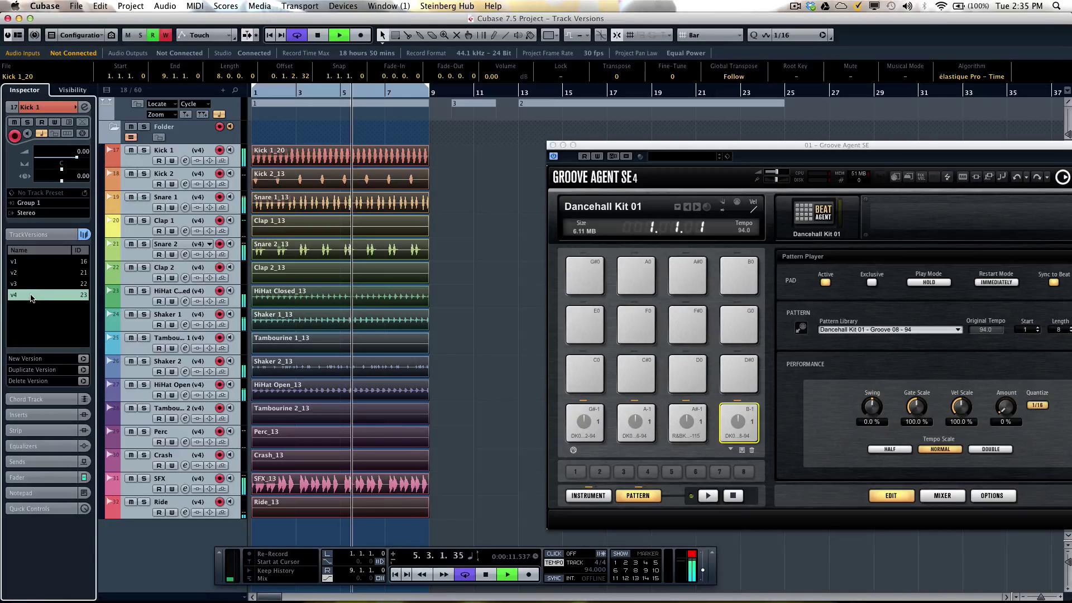
Rename track versions v1 and v2 to 'straight' and 'triplet tom'.
{"action": "double_click", "coordinate": [33, 261]}
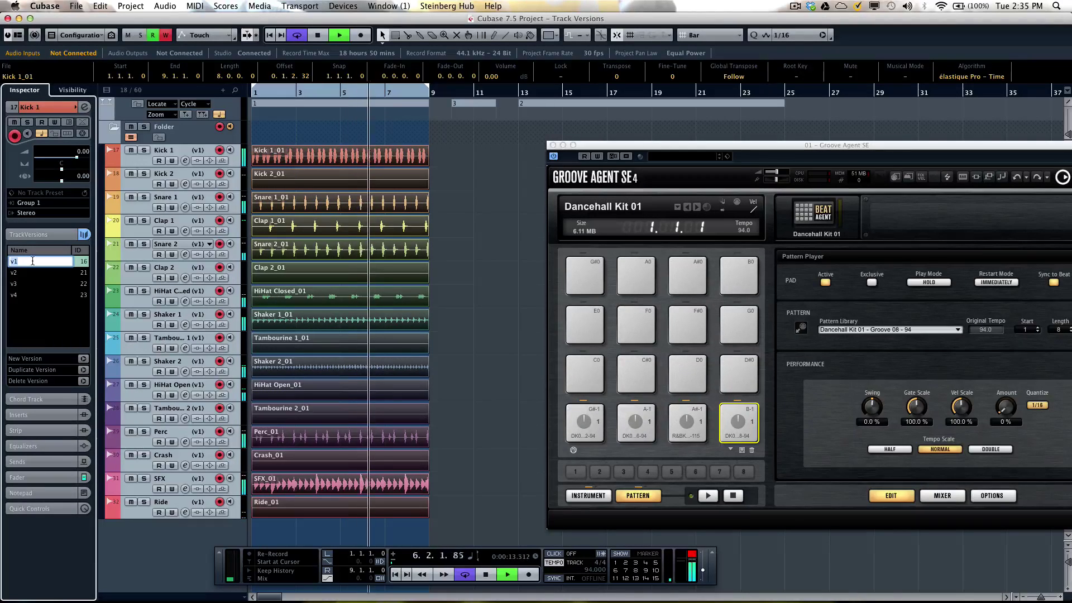
{"action": "type", "text": "s"}
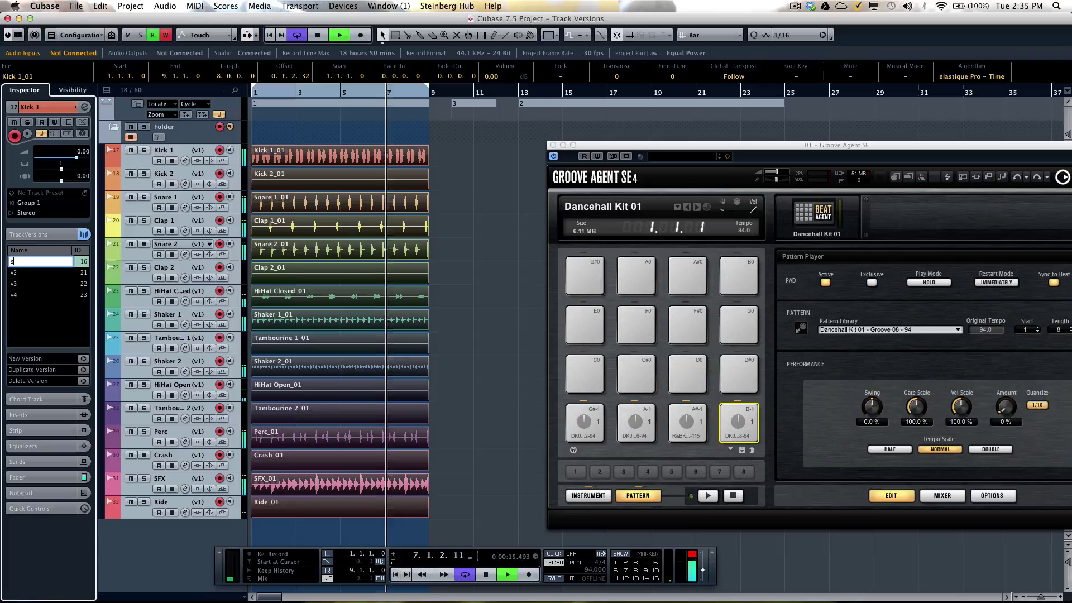
{"action": "type", "text": "traih"}
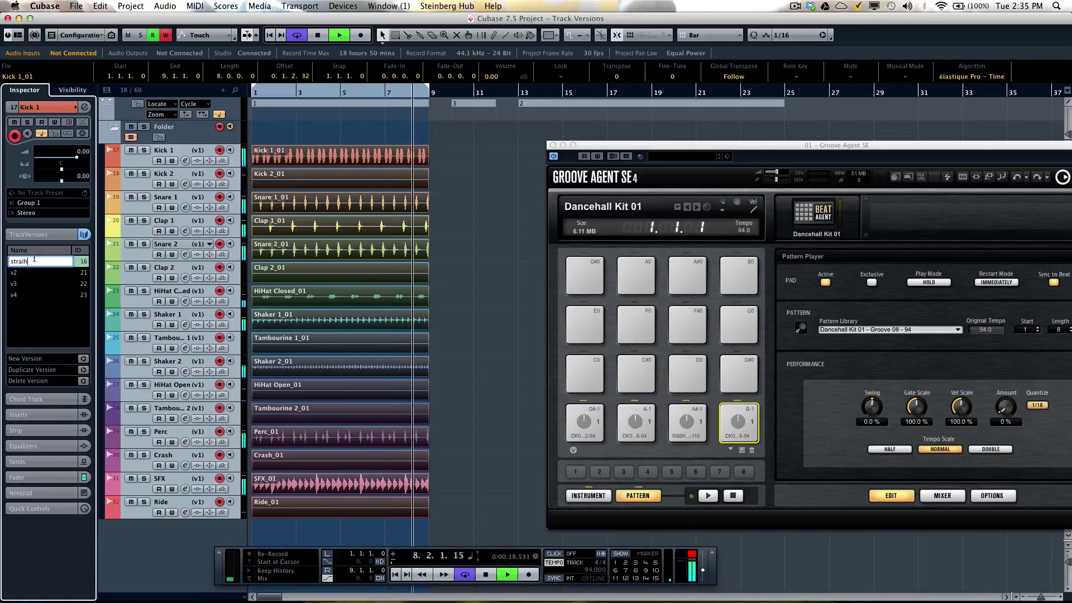
{"action": "key", "text": "BackSpace"}
{"action": "type", "text": "ght"}
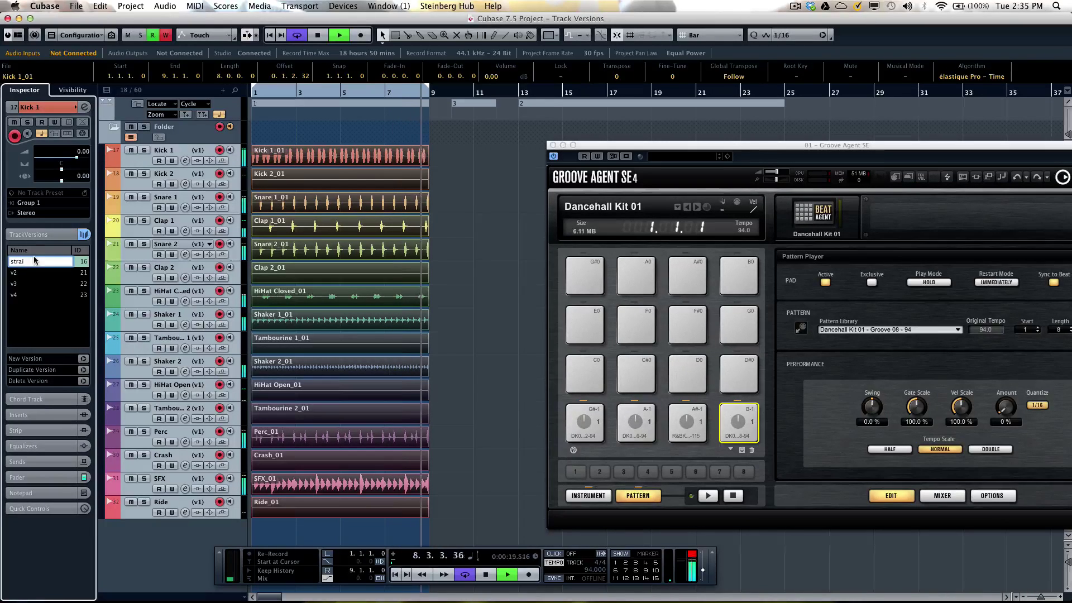
{"action": "double_click", "coordinate": [29, 273]}
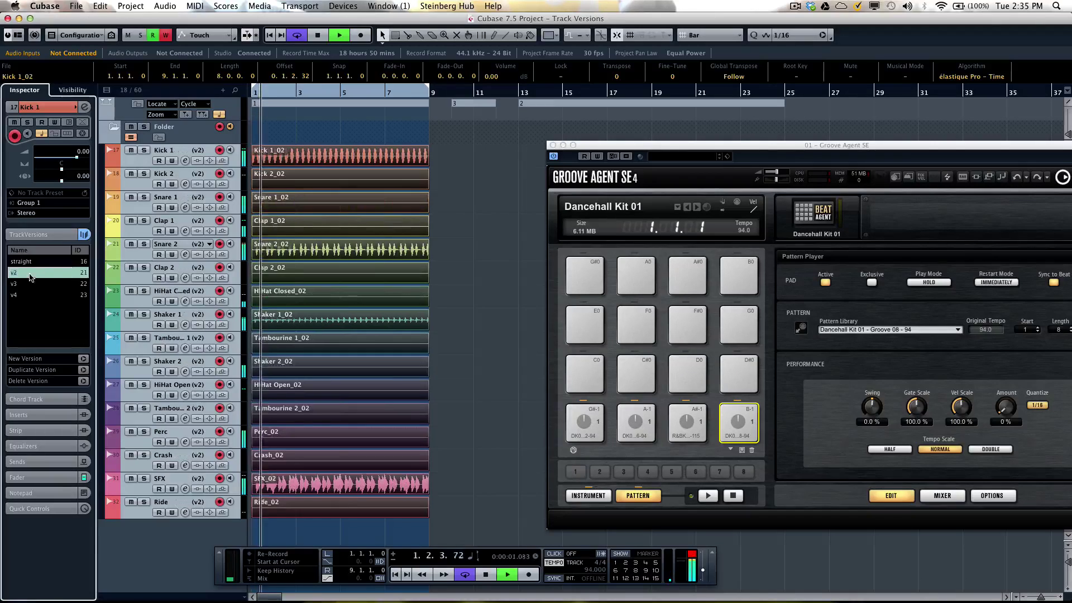
{"action": "type", "text": "tr"}
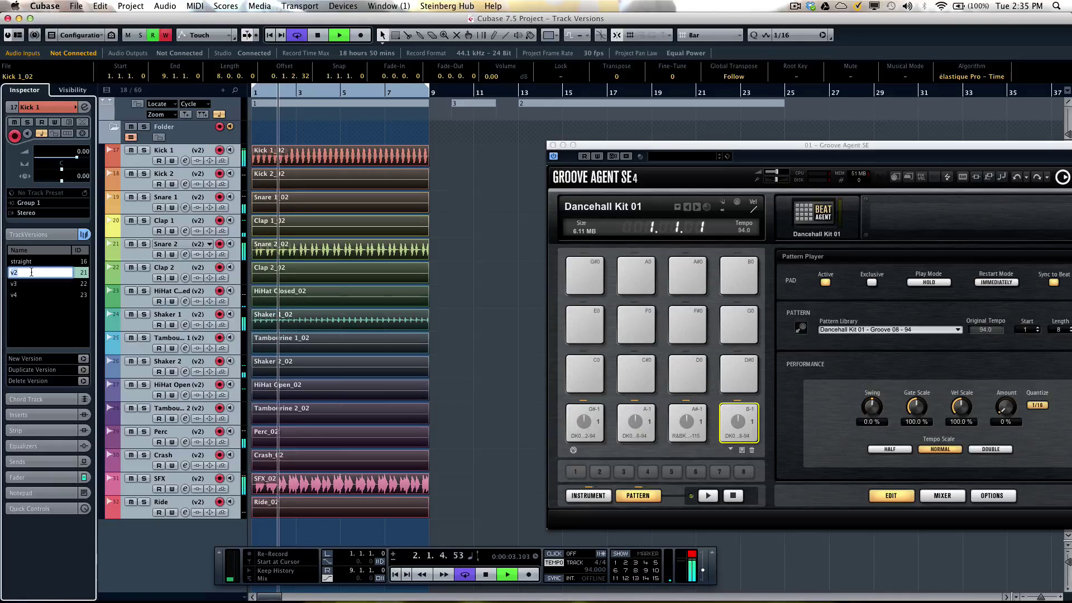
{"action": "type", "text": "ip"}
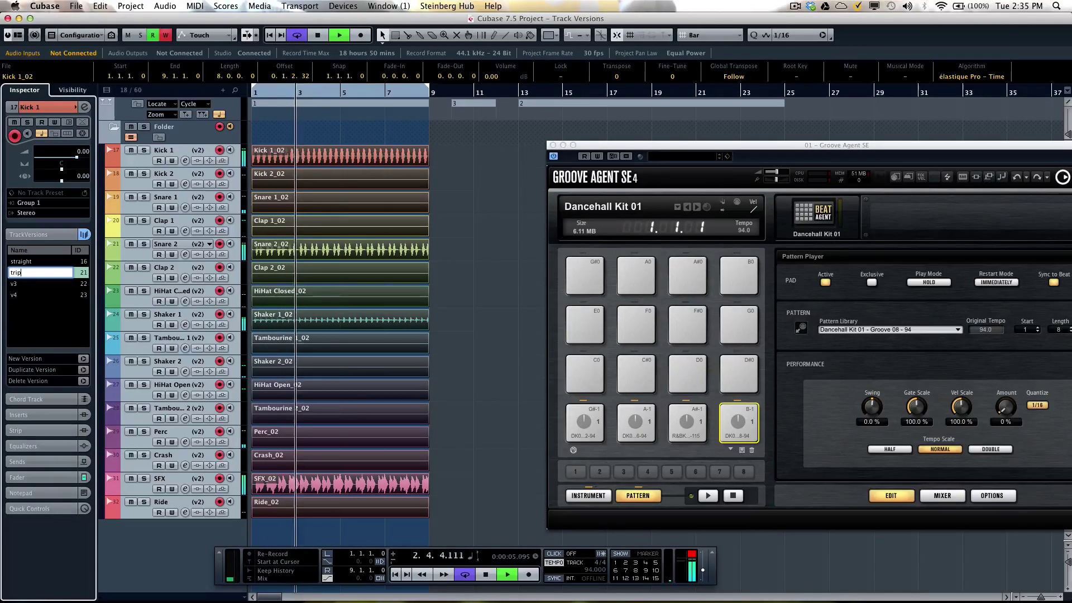
{"action": "type", "text": "let tom"}
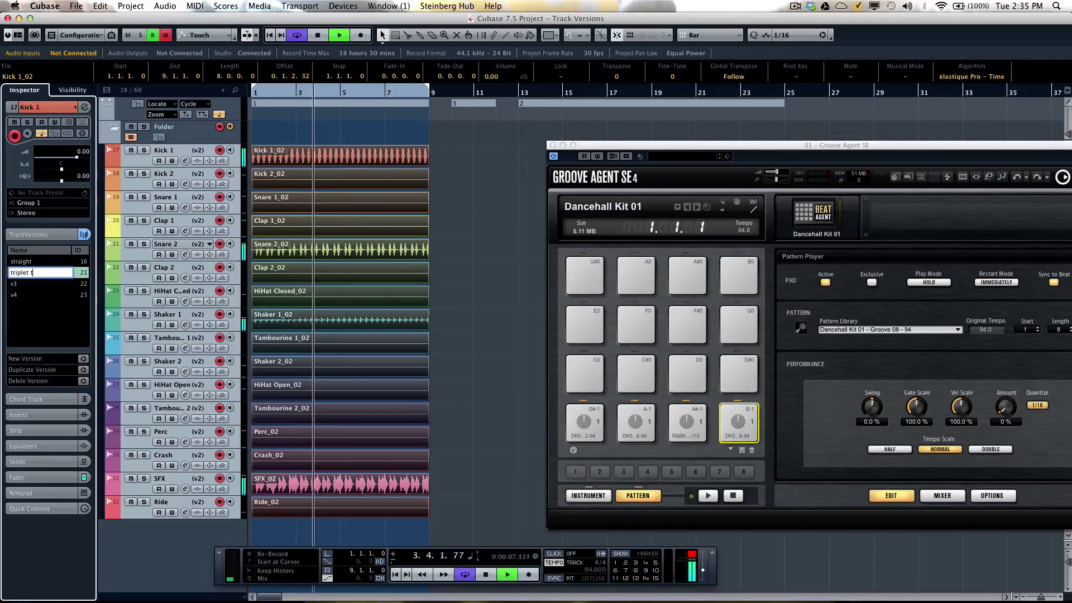
Rename versions v3 and v4 to 'swing' and 'open hat'.
{"action": "double_click", "coordinate": [25, 285]}
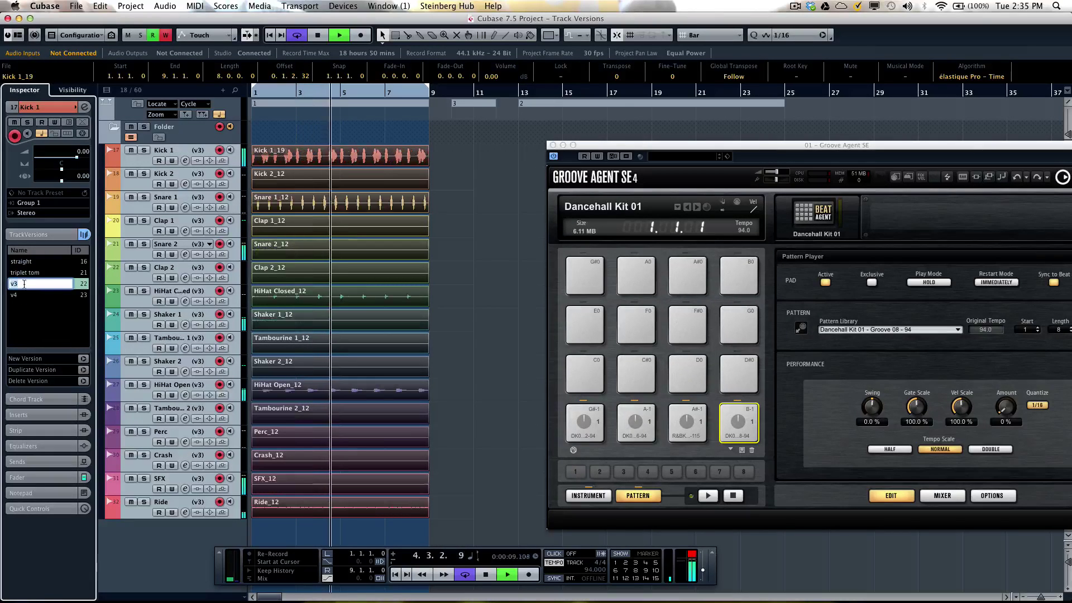
{"action": "type", "text": "swing"}
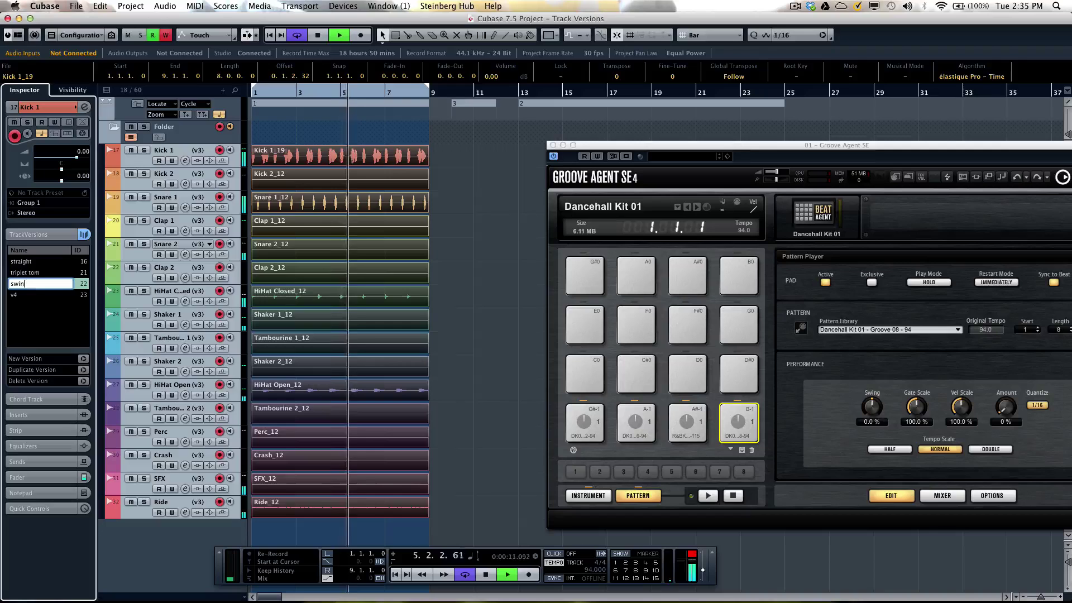
{"action": "double_click", "coordinate": [23, 295]}
{"action": "type", "text": "d"}
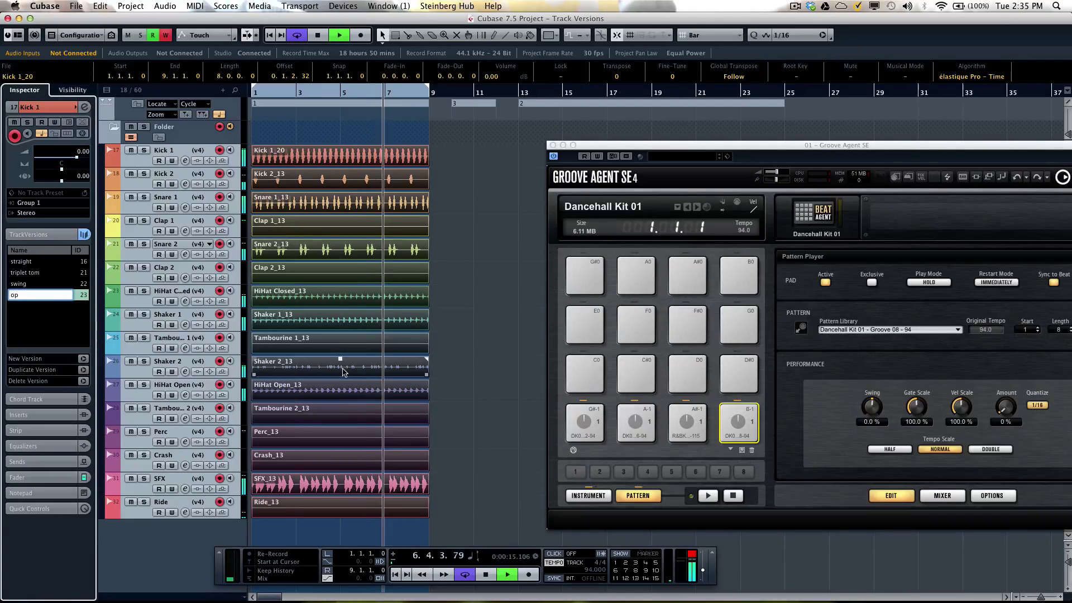
{"action": "type", "text": "pen hat"}
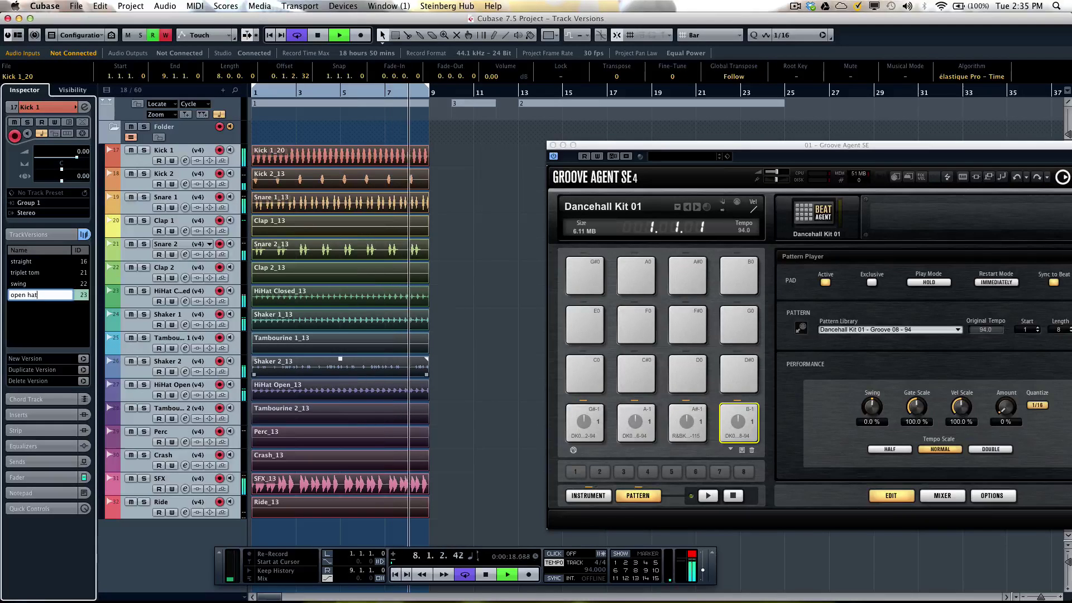
{"action": "key", "text": "Return"}
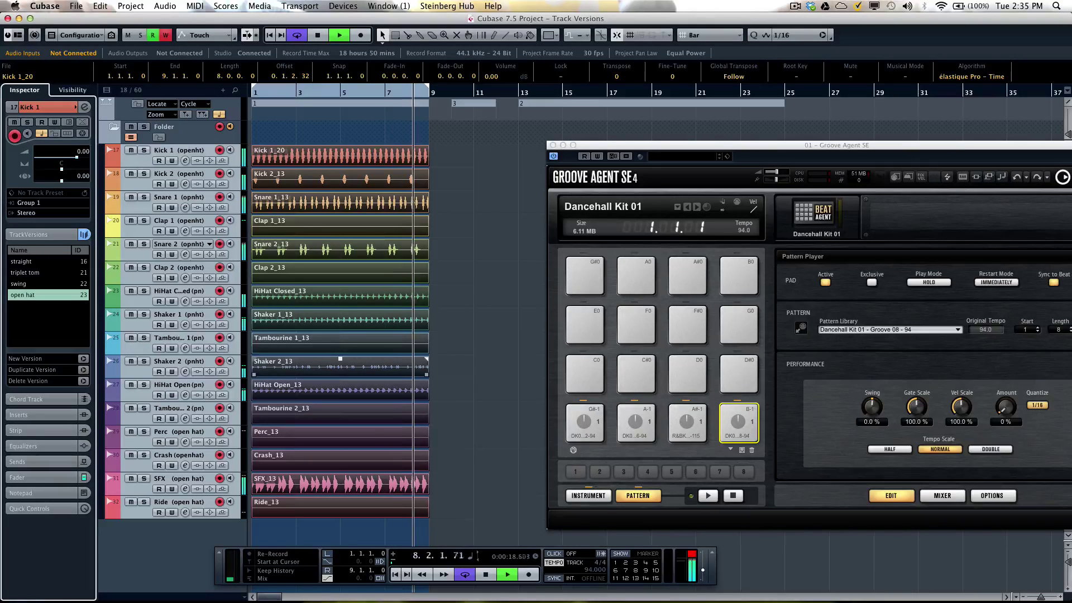
Try the straight version on the HiHat Open track, then set it back to open hat.
{"action": "left_click", "coordinate": [133, 397]}
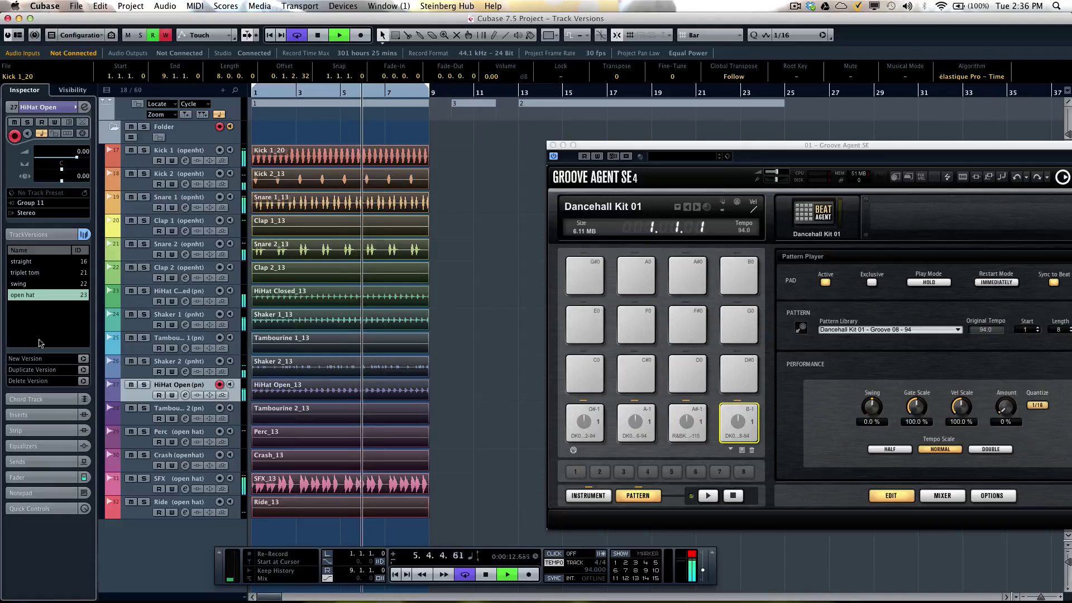
{"action": "left_click", "coordinate": [24, 262]}
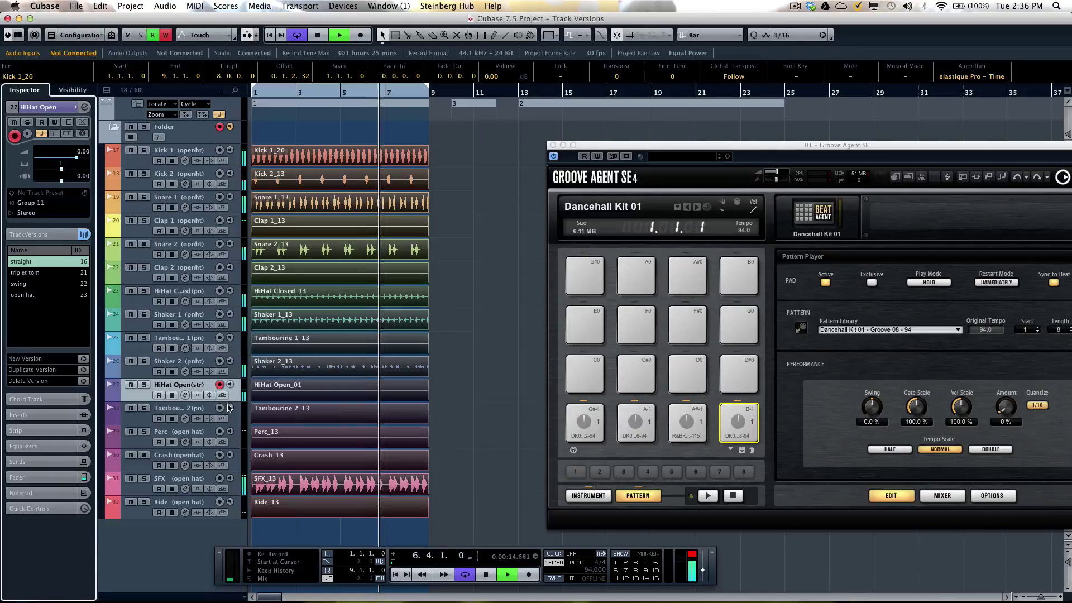
{"action": "left_click", "coordinate": [208, 387]}
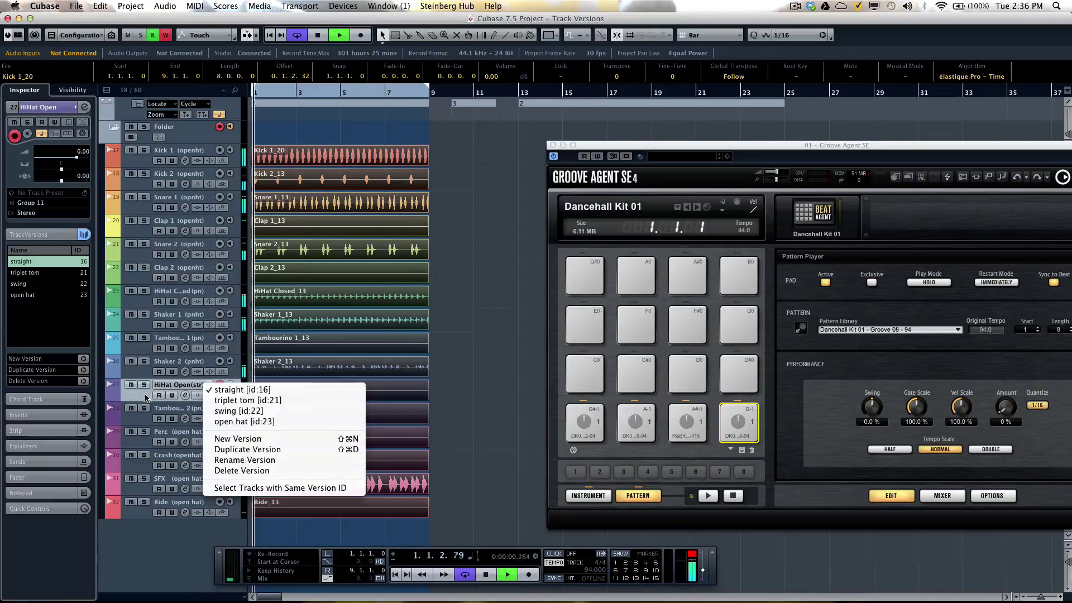
{"action": "left_click", "coordinate": [162, 383]}
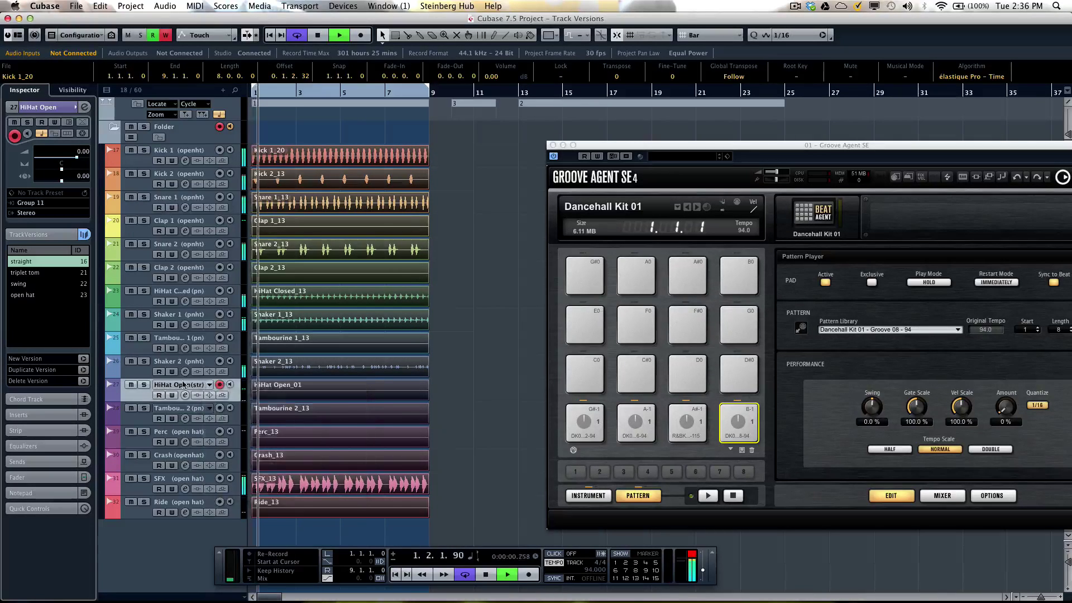
{"action": "left_click", "coordinate": [210, 385]}
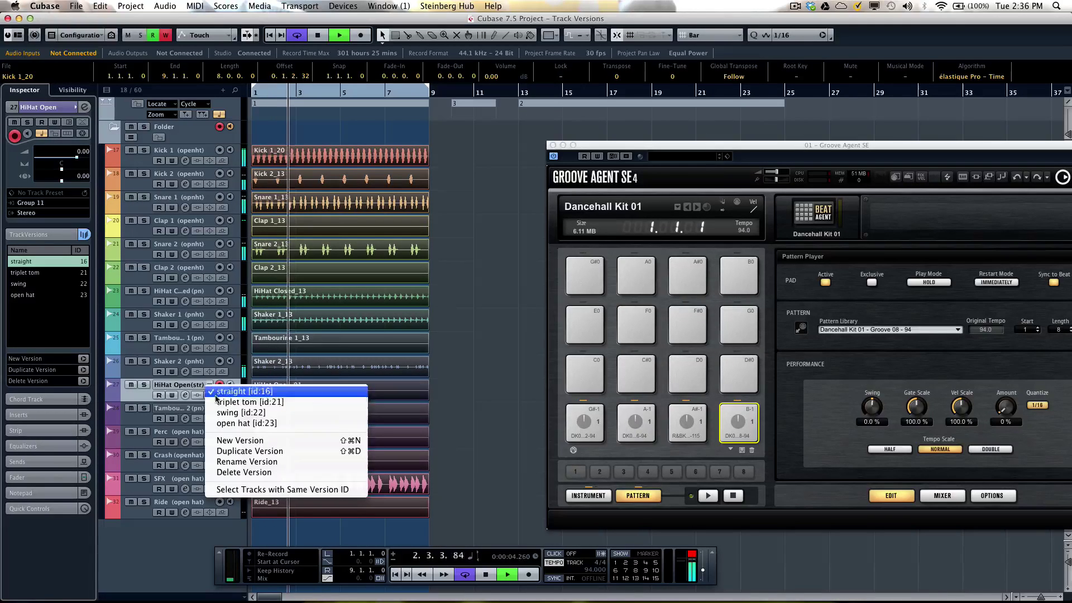
{"action": "left_click", "coordinate": [232, 424]}
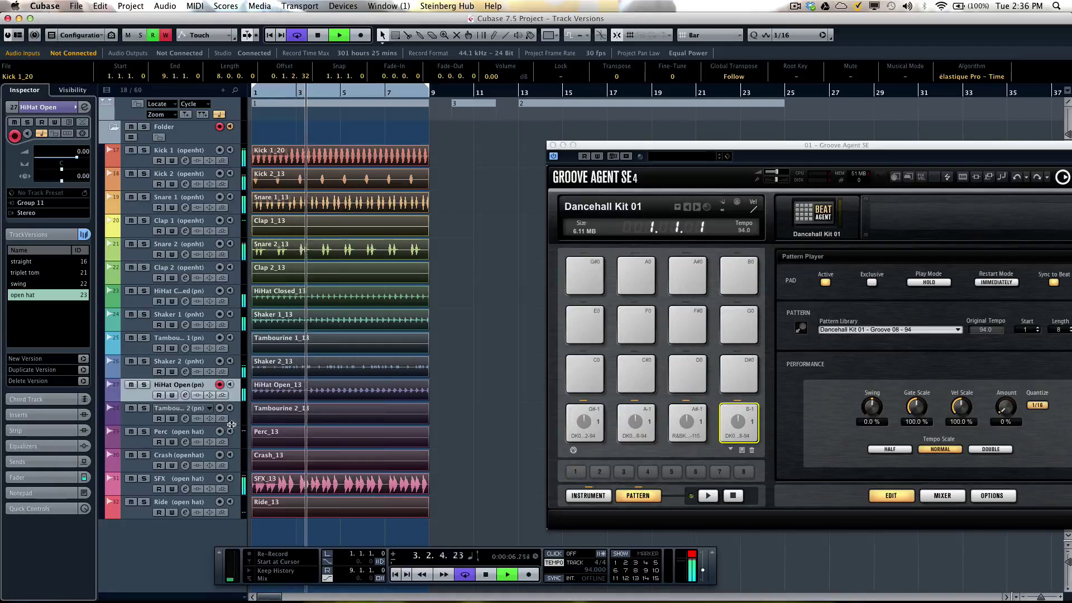
Switch Kick 1 to swing, then select HiHat Closed, Clap 1, Snare 2 and Clap 2.
{"action": "left_click", "coordinate": [211, 152]}
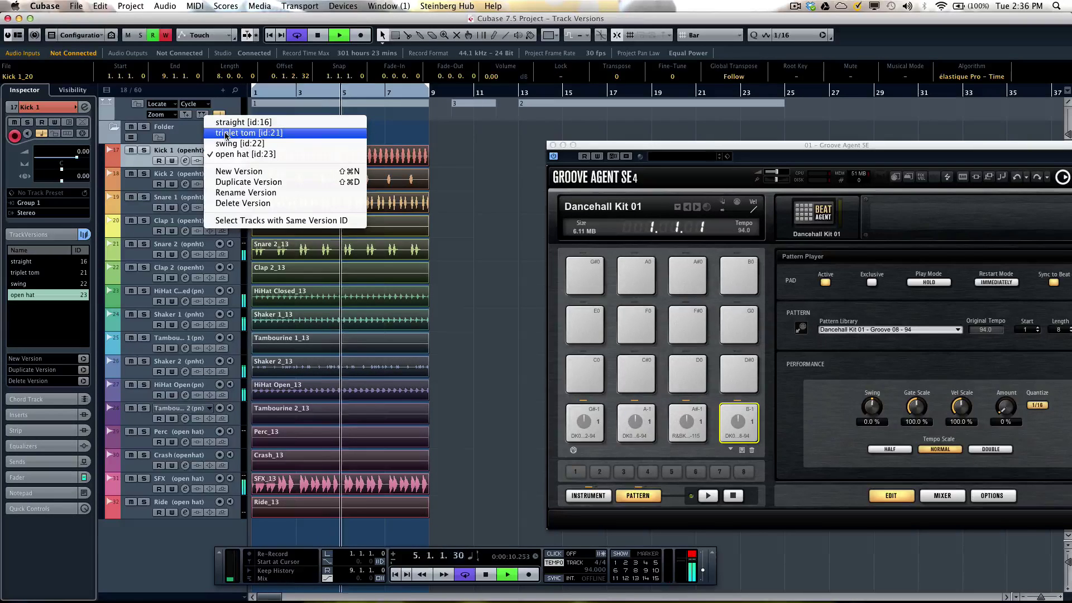
{"action": "left_click", "coordinate": [230, 145]}
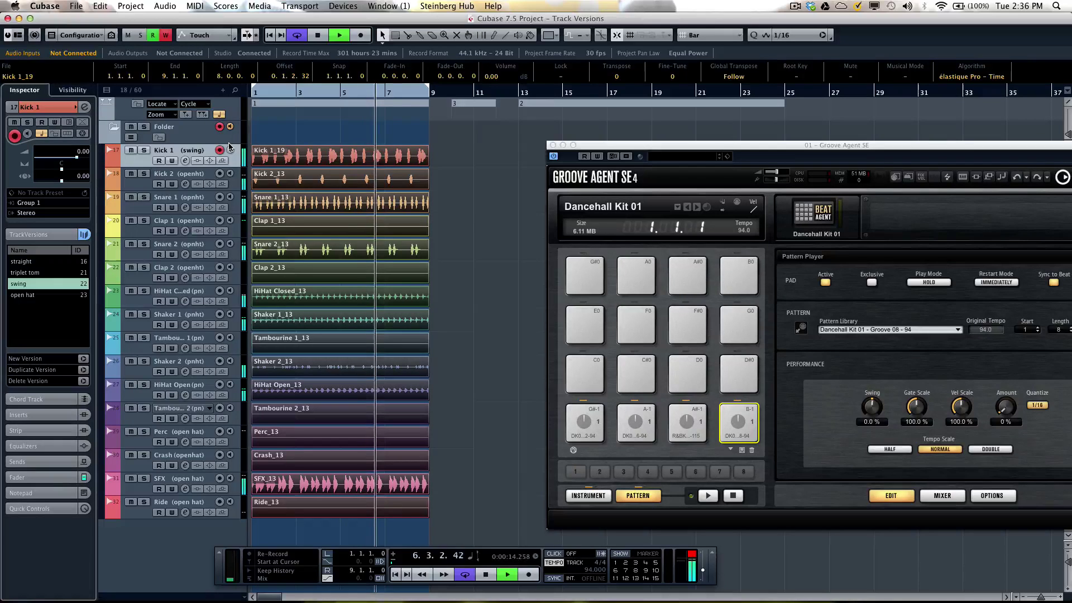
{"action": "left_click", "coordinate": [148, 306]}
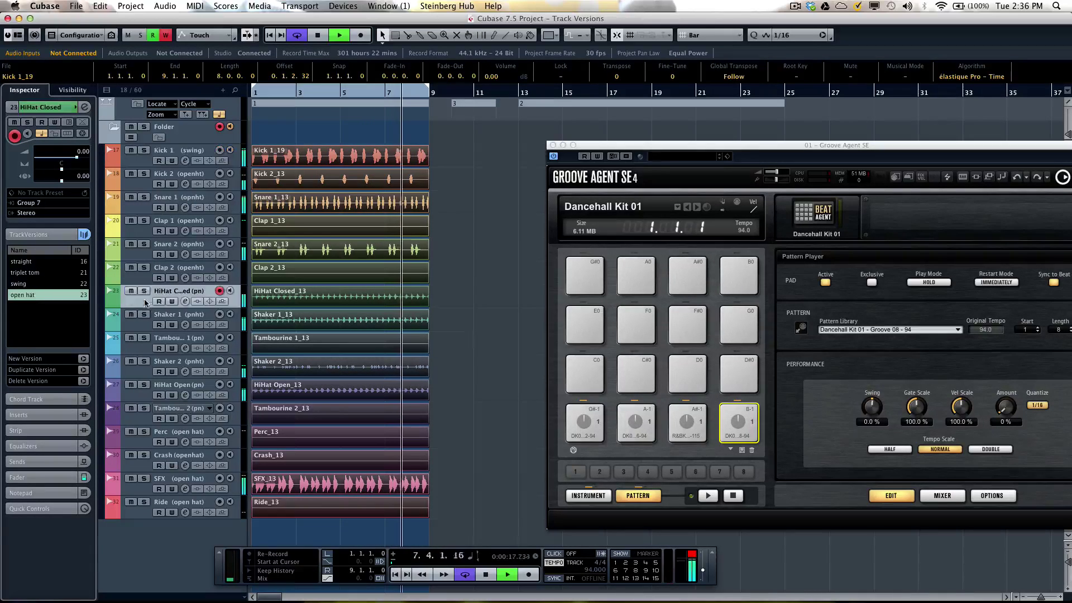
{"action": "left_click", "coordinate": [143, 233], "text": "shift"}
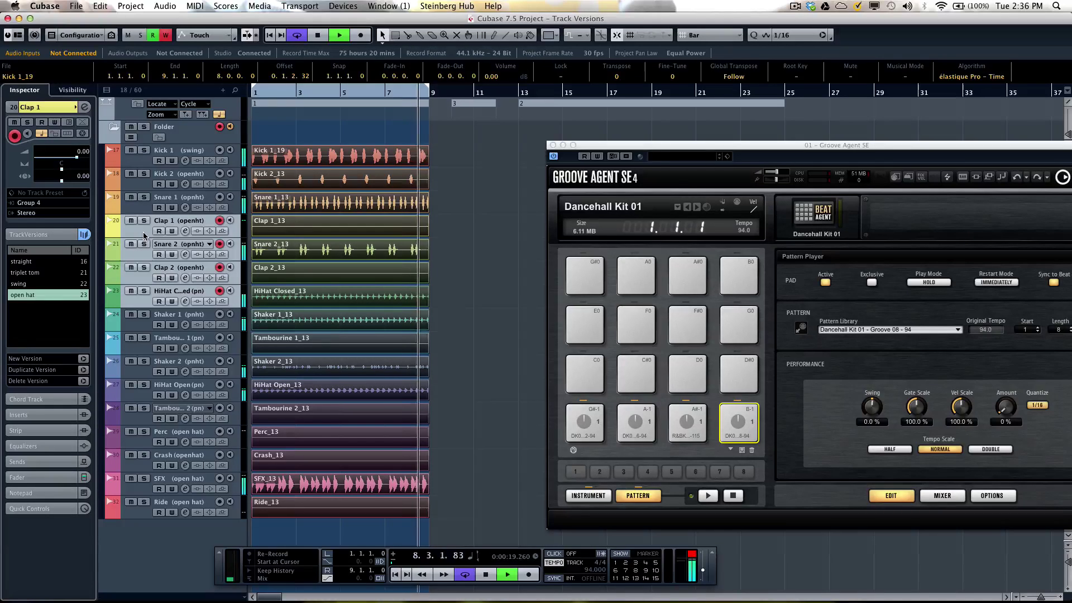
Select tracks with the same version ID via Project > TrackVersions, then deselect all events.
{"action": "left_click", "coordinate": [130, 6]}
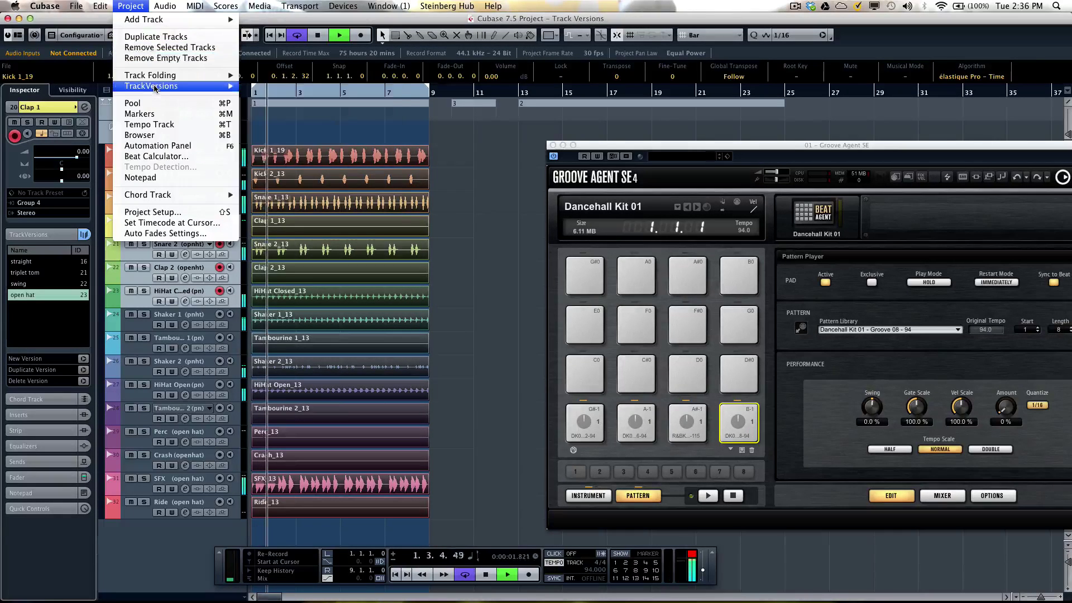
{"action": "mouse_move", "coordinate": [155, 88]}
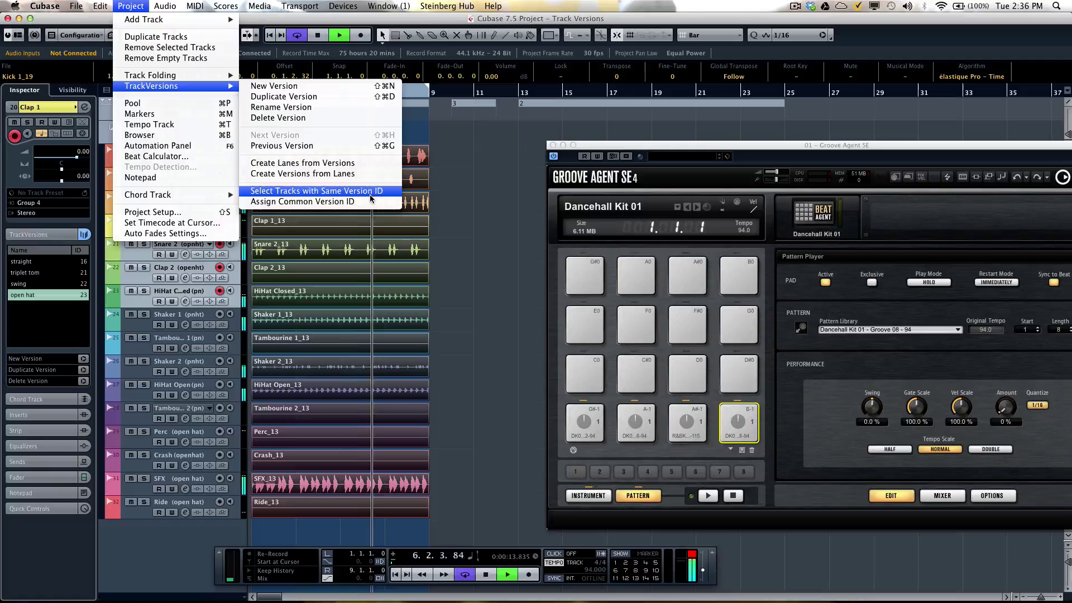
{"action": "left_click", "coordinate": [475, 214]}
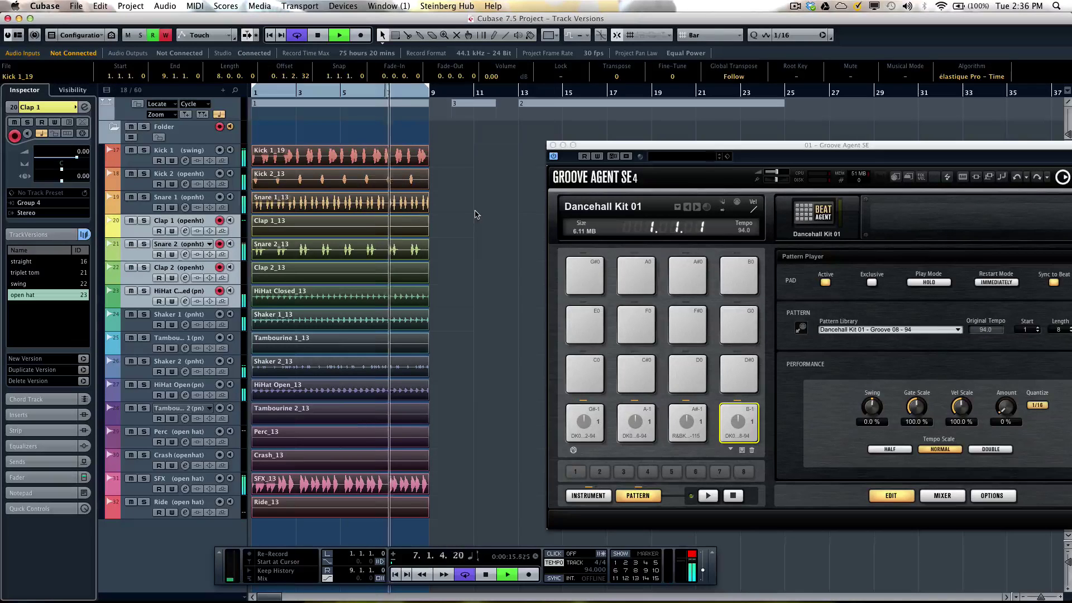
{"action": "left_click", "coordinate": [475, 214]}
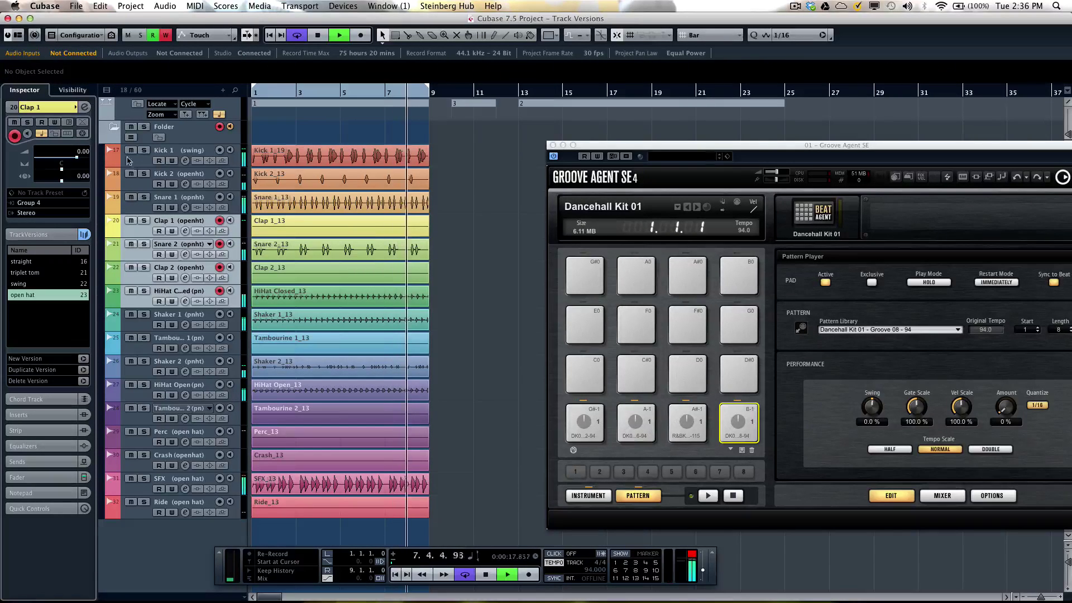
Audition straight, triplet tom, swing and open hat on all tracks, finish on straight, and zoom in from bar 1.
{"action": "left_click", "coordinate": [131, 137]}
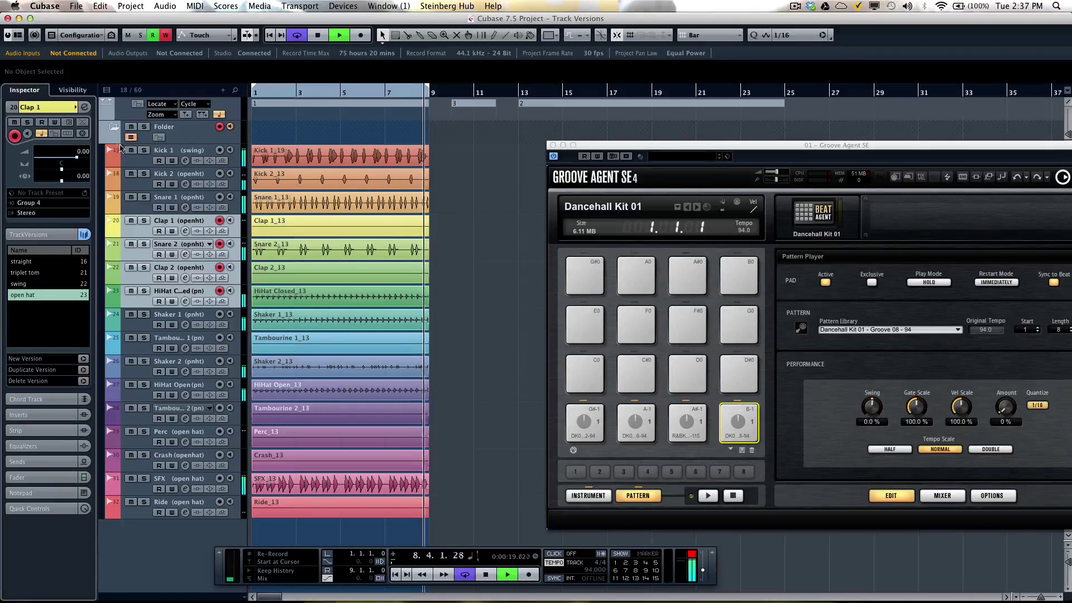
{"action": "left_click", "coordinate": [25, 261]}
{"action": "left_click", "coordinate": [25, 273]}
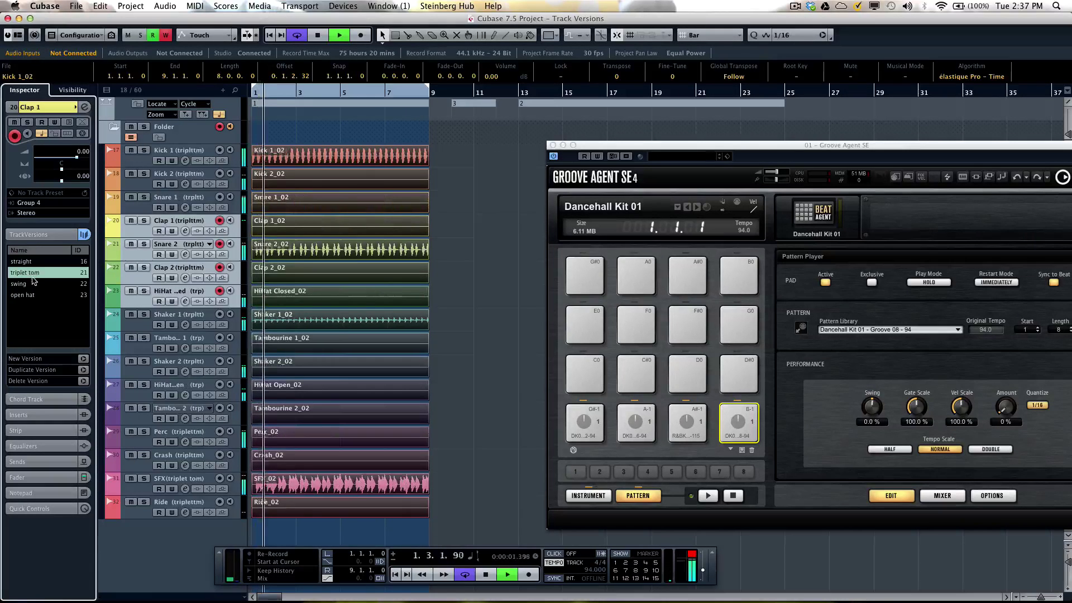
{"action": "left_click", "coordinate": [25, 283]}
{"action": "left_click", "coordinate": [25, 294]}
{"action": "left_click", "coordinate": [33, 274]}
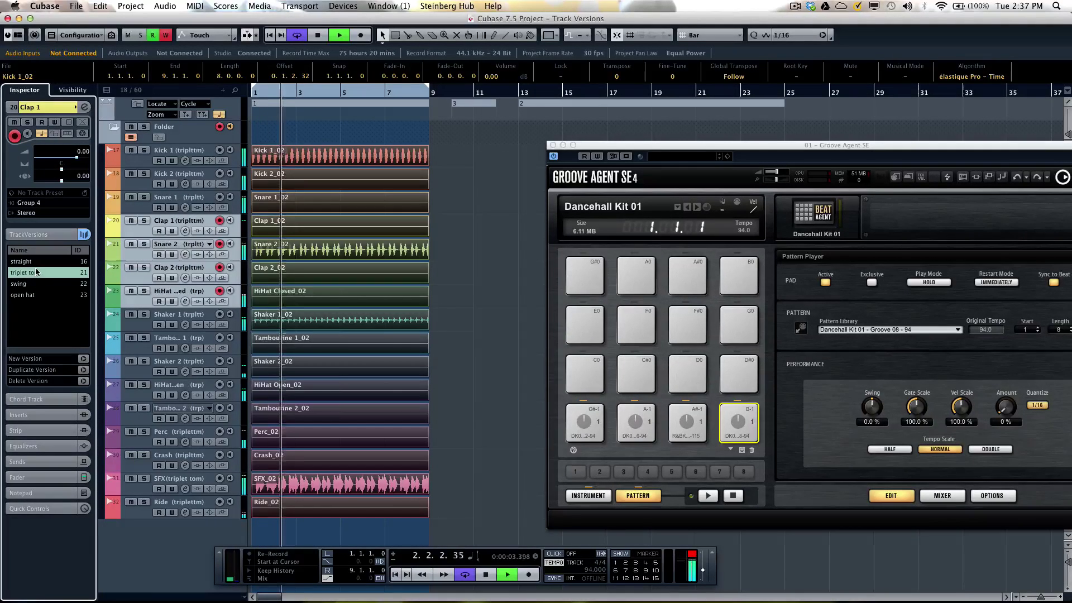
{"action": "left_click", "coordinate": [34, 262]}
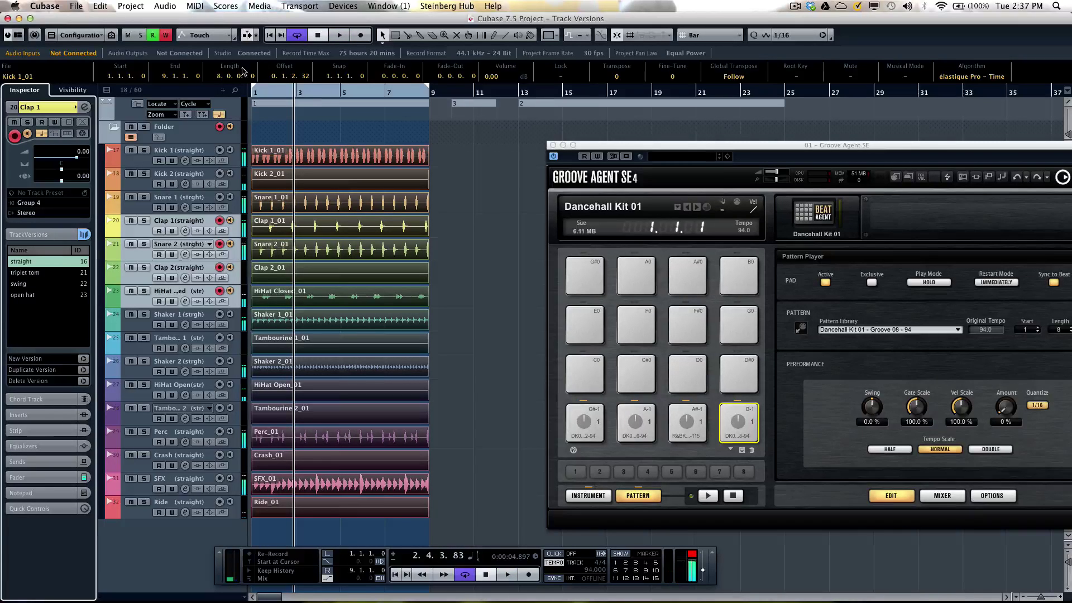
{"action": "left_click_drag", "start_coordinate": [263, 98], "coordinate": [254, 116]}
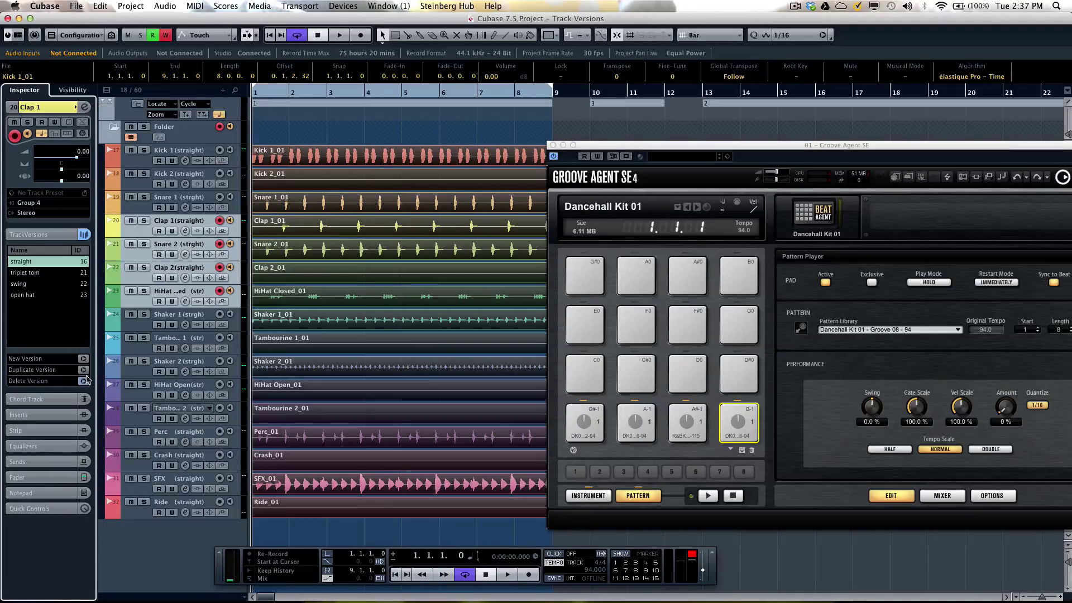
Duplicate the straight version as a new version 'comp', then switch all tracks to triplet tom.
{"action": "left_click", "coordinate": [84, 371]}
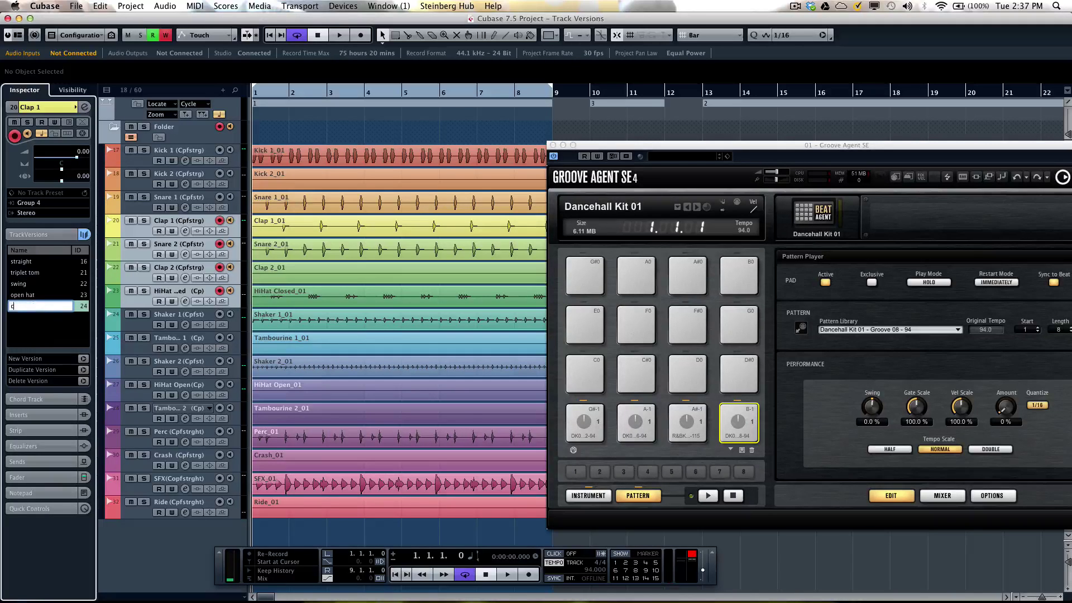
{"action": "key", "text": "Return"}
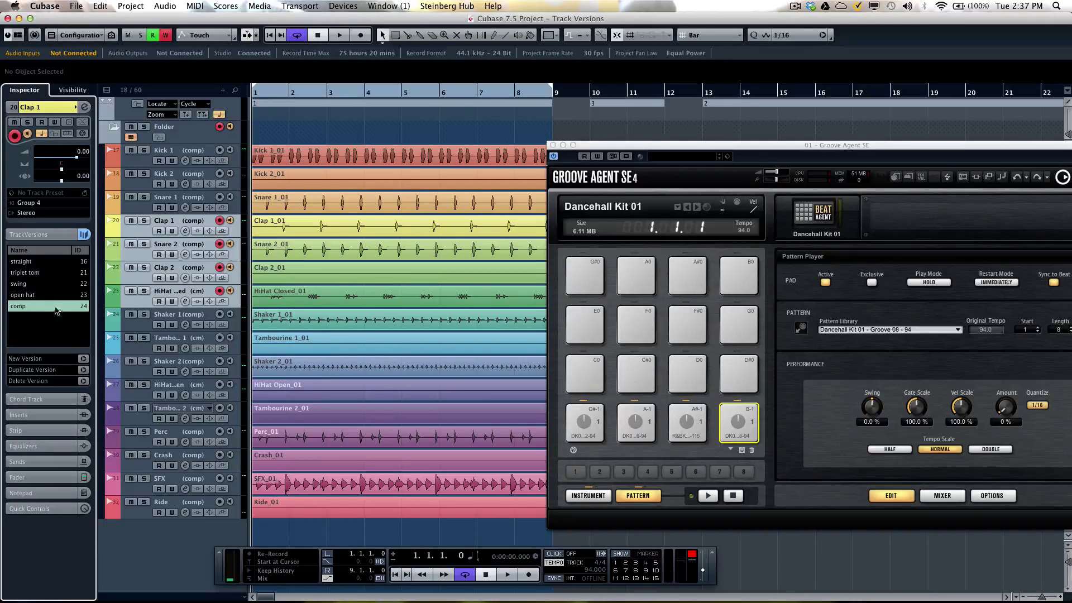
{"action": "left_click", "coordinate": [32, 274]}
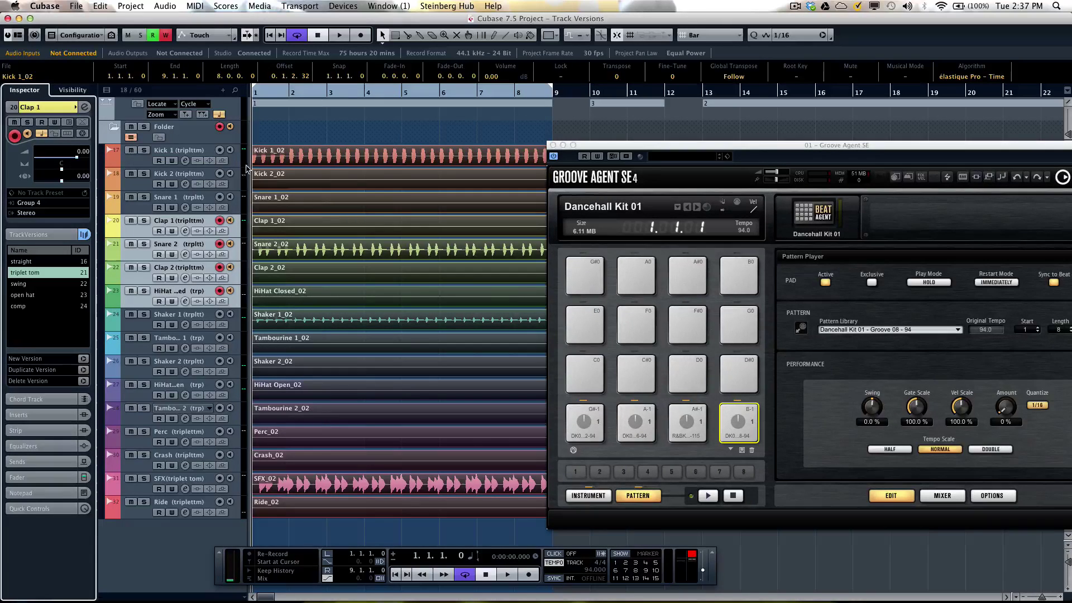
Copy the triplet tom takes in bars 3–5 on all tracks and switch to comp.
{"action": "right_click", "coordinate": [326, 169]}
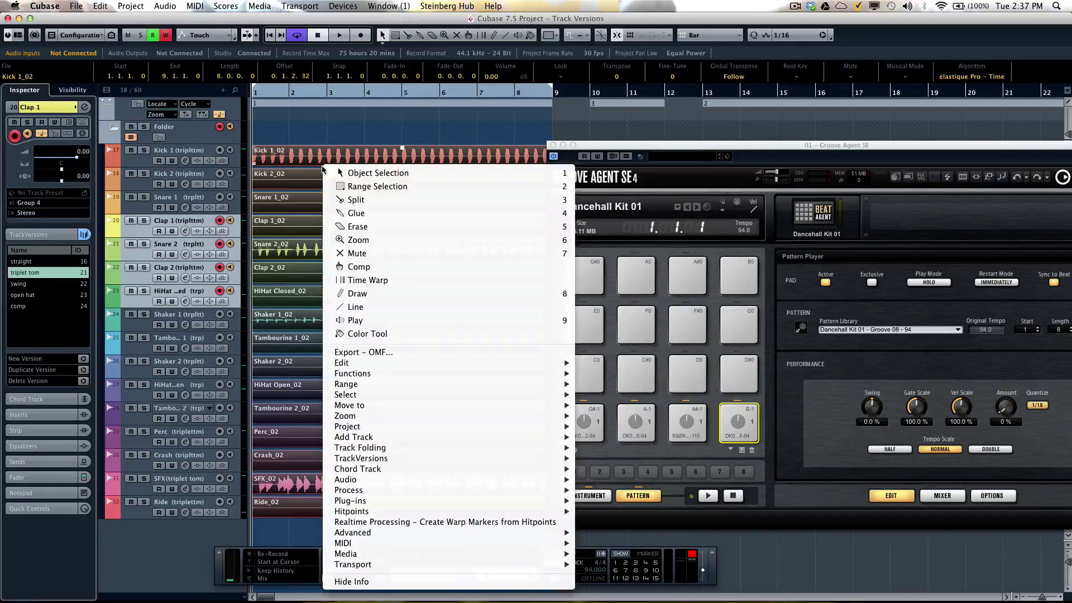
{"action": "left_click", "coordinate": [342, 186]}
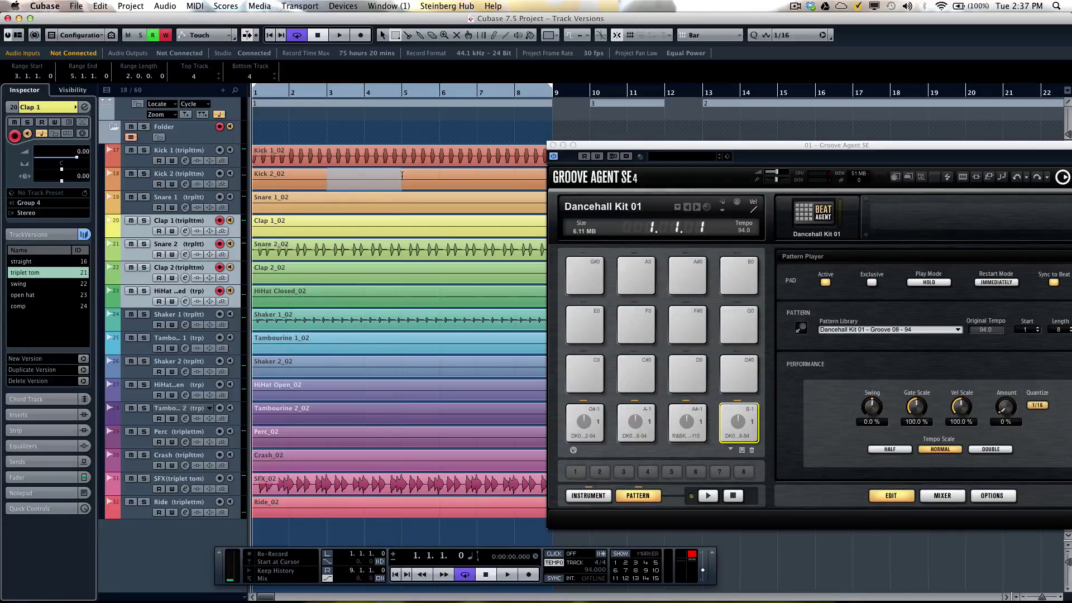
{"action": "left_click_drag", "start_coordinate": [402, 176], "coordinate": [335, 121]}
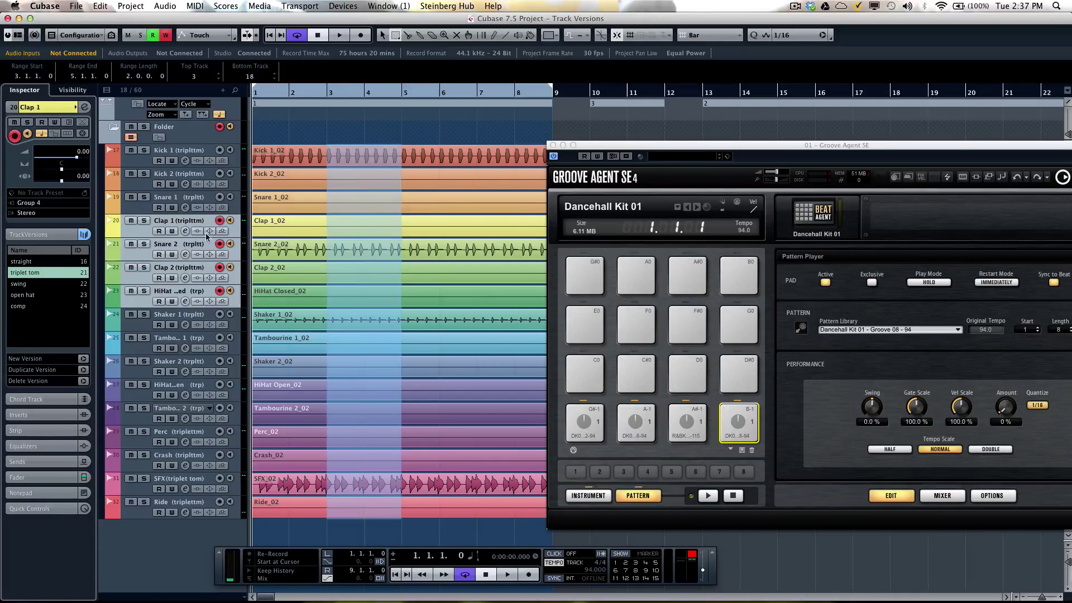
{"action": "left_click", "coordinate": [101, 6]}
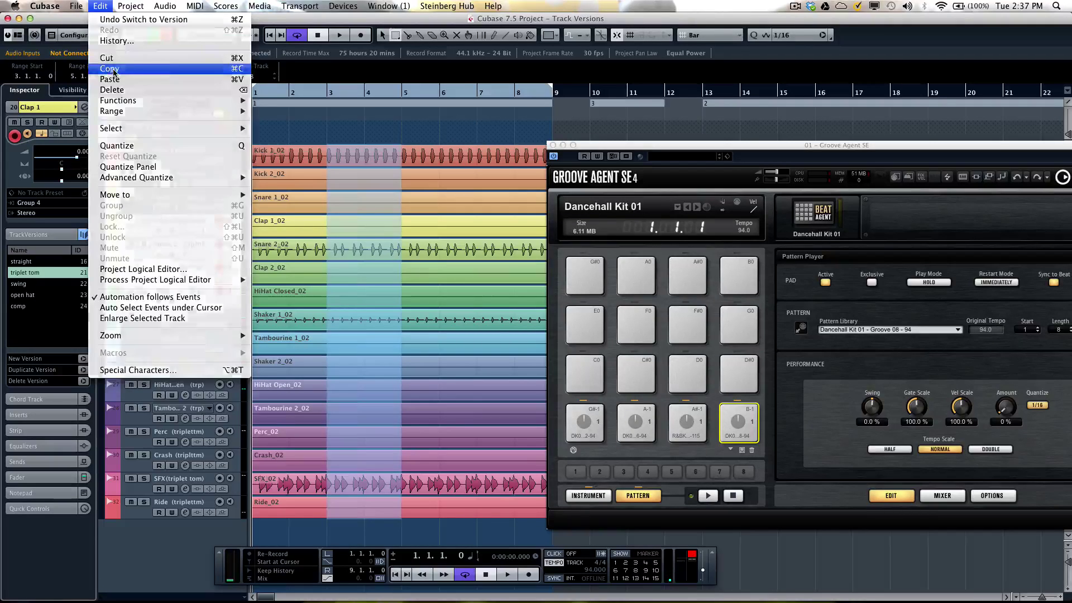
{"action": "left_click", "coordinate": [64, 223]}
{"action": "left_click", "coordinate": [19, 306]}
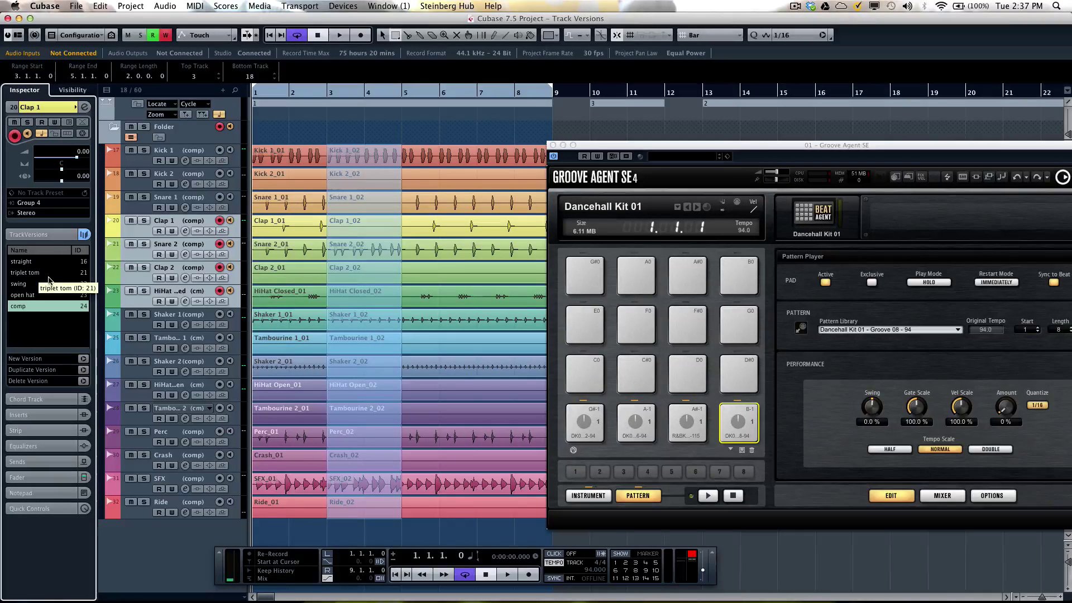
Copy the swing version's bars 5–7 on all tracks and paste them into comp.
{"action": "left_click", "coordinate": [20, 284]}
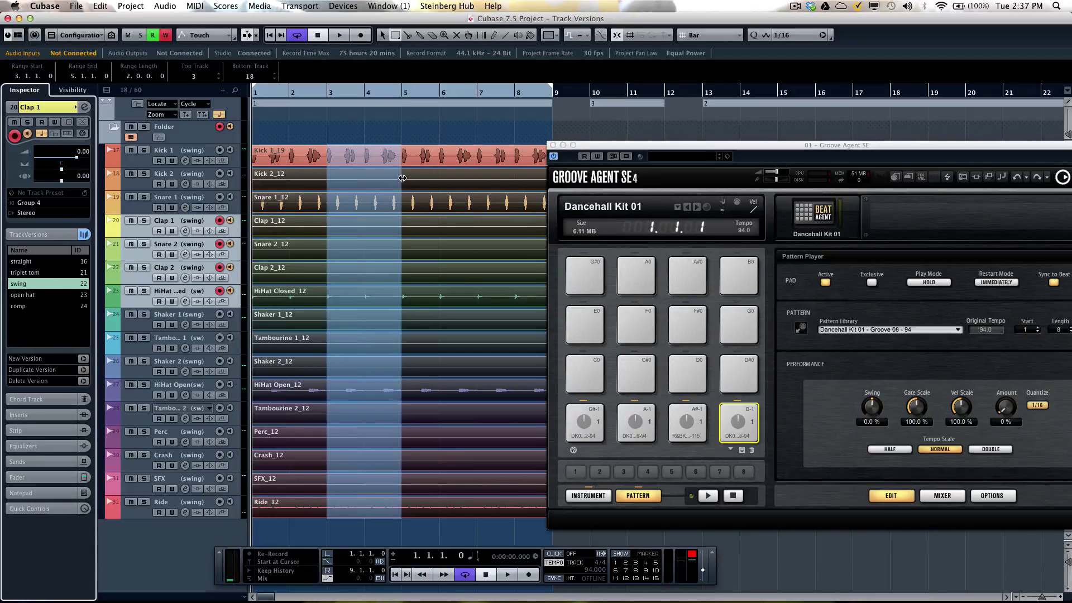
{"action": "left_click_drag", "start_coordinate": [404, 177], "coordinate": [464, 176]}
{"action": "key", "text": "super+a"}
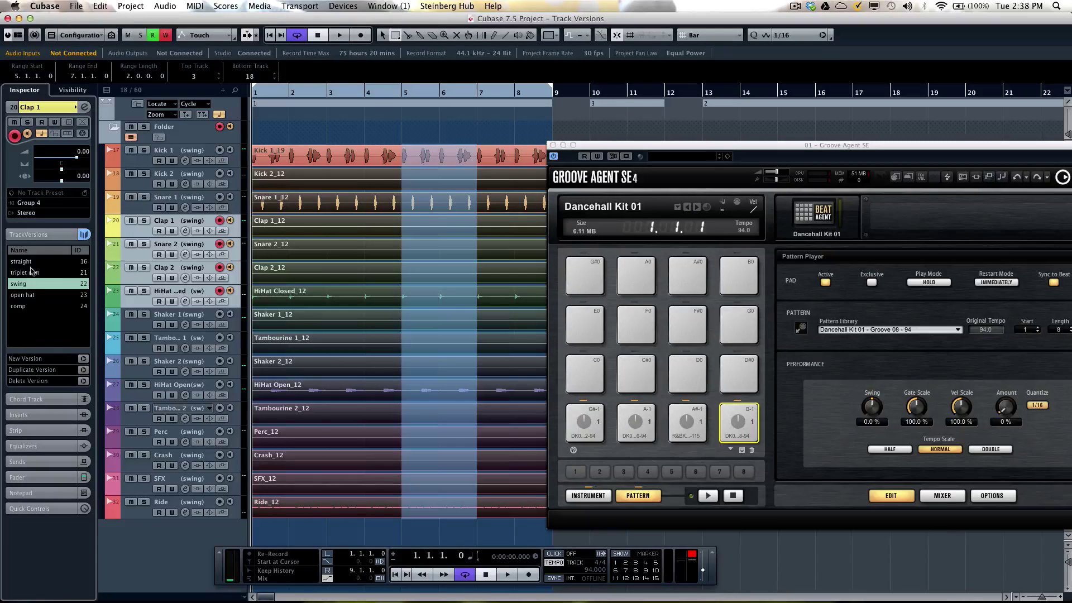
{"action": "left_click", "coordinate": [20, 307]}
{"action": "key", "text": "super+v"}
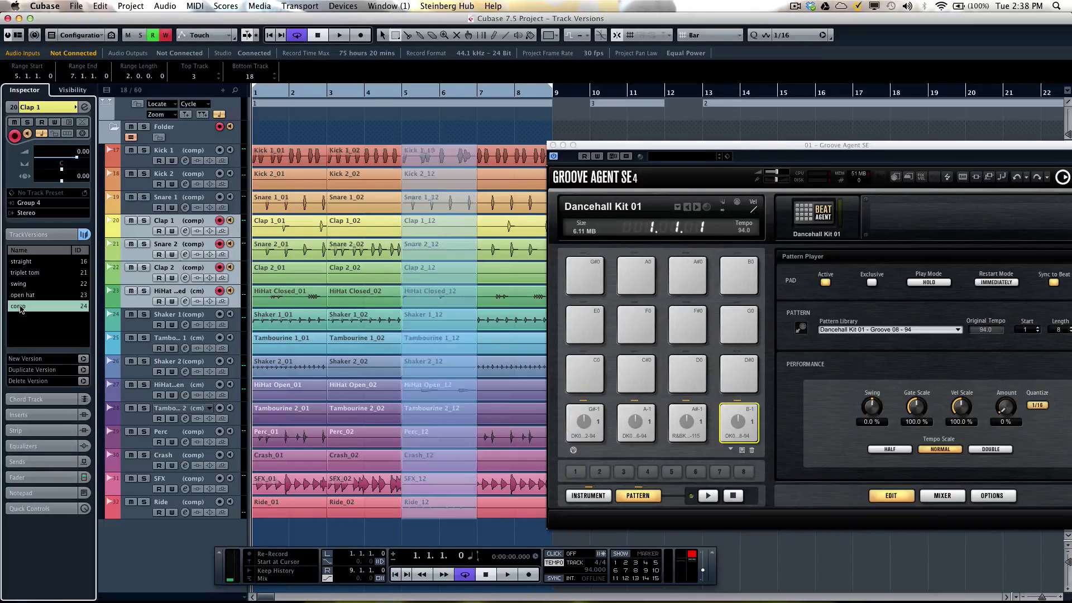
Select the open hat section from bar 7 and return to the comp version.
{"action": "left_click", "coordinate": [28, 295]}
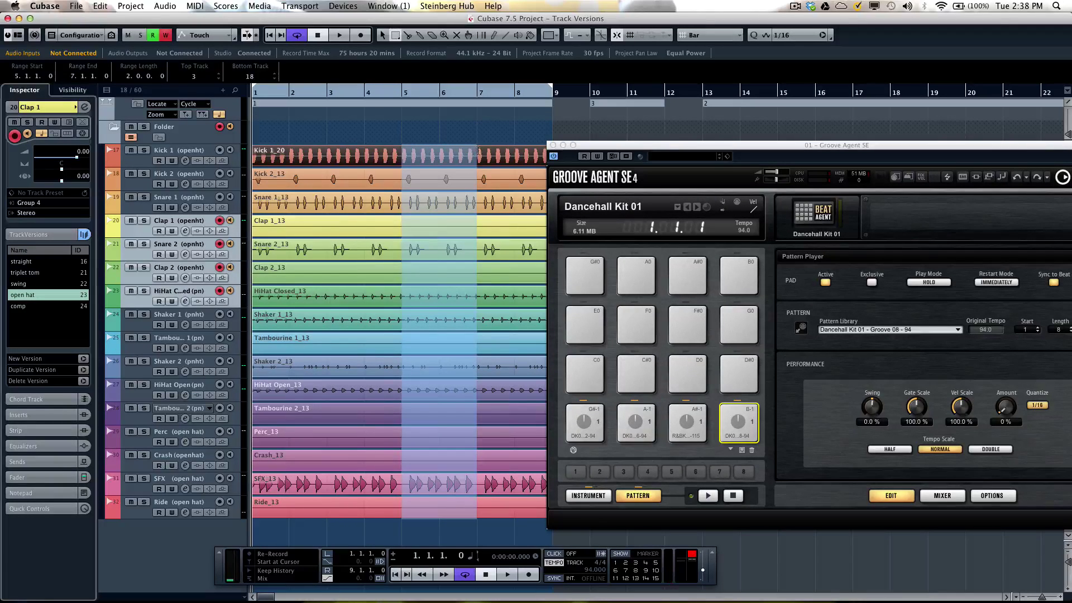
{"action": "left_click_drag", "start_coordinate": [477, 153], "coordinate": [546, 506]}
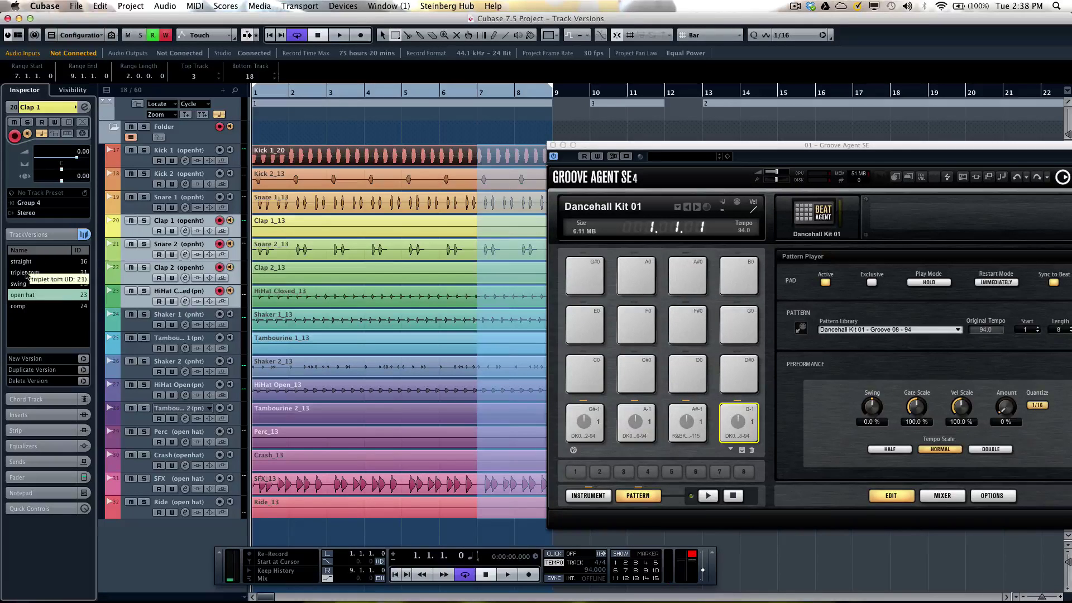
{"action": "left_click", "coordinate": [19, 307]}
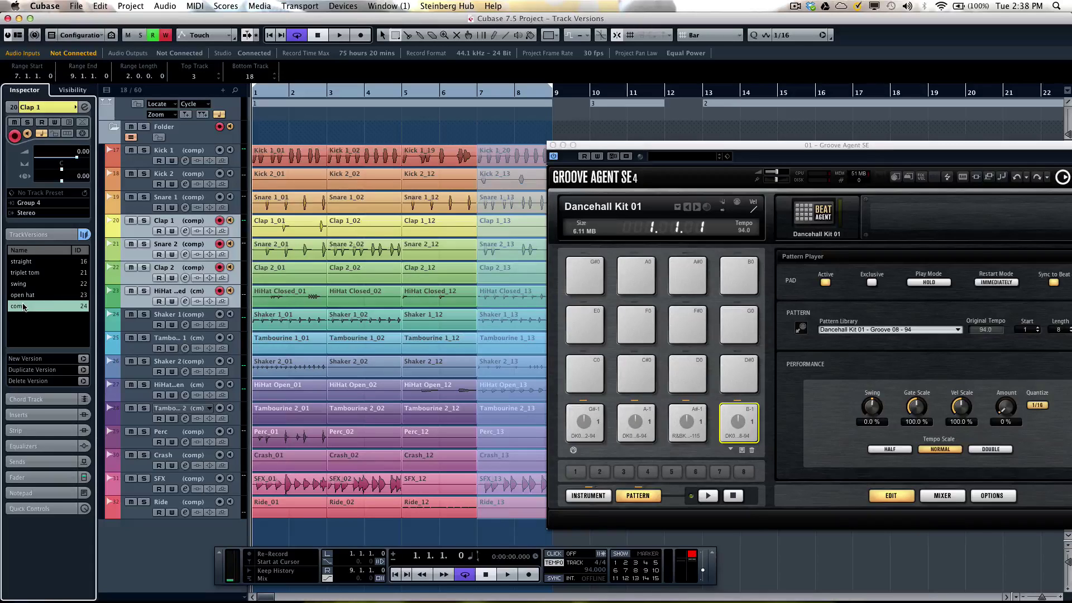
Play back the comped arrangement, then zoom the timeline out with G.
{"action": "left_click_drag", "start_coordinate": [267, 92], "coordinate": [231, 94]}
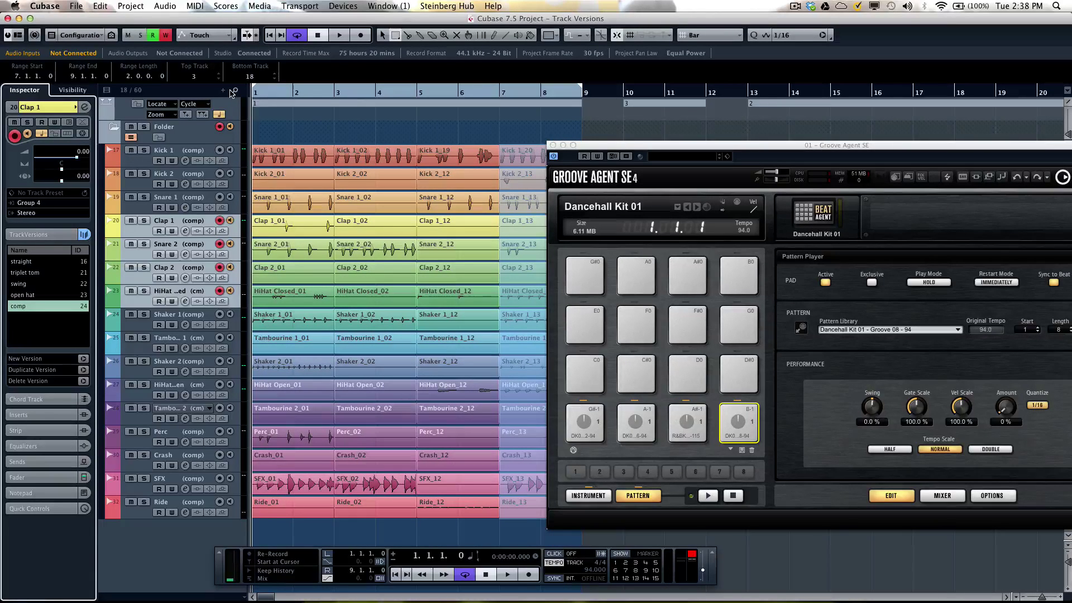
{"action": "key", "text": "space"}
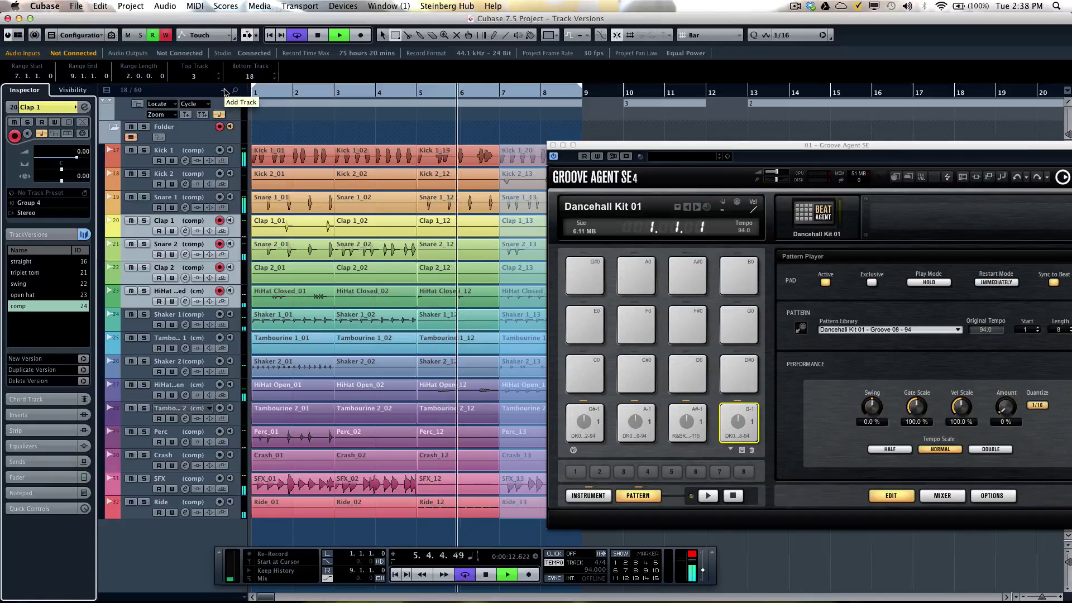
{"action": "key", "text": "g"}
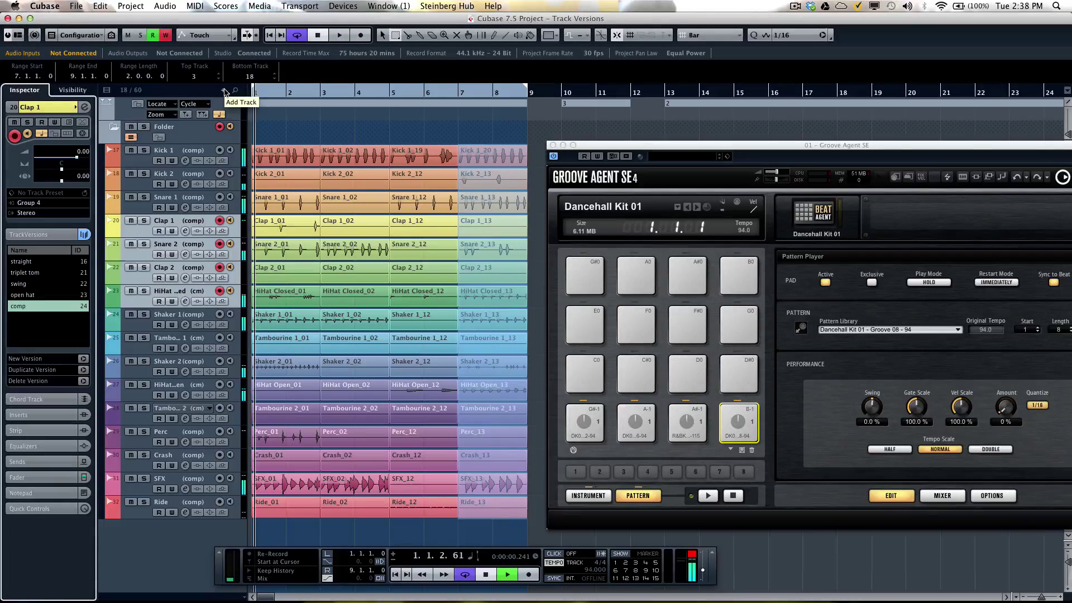
Switch to Object Selection, loop bars 10–12 from cycle marker 3, and set the position to bar 3.
{"action": "right_click", "coordinate": [587, 105]}
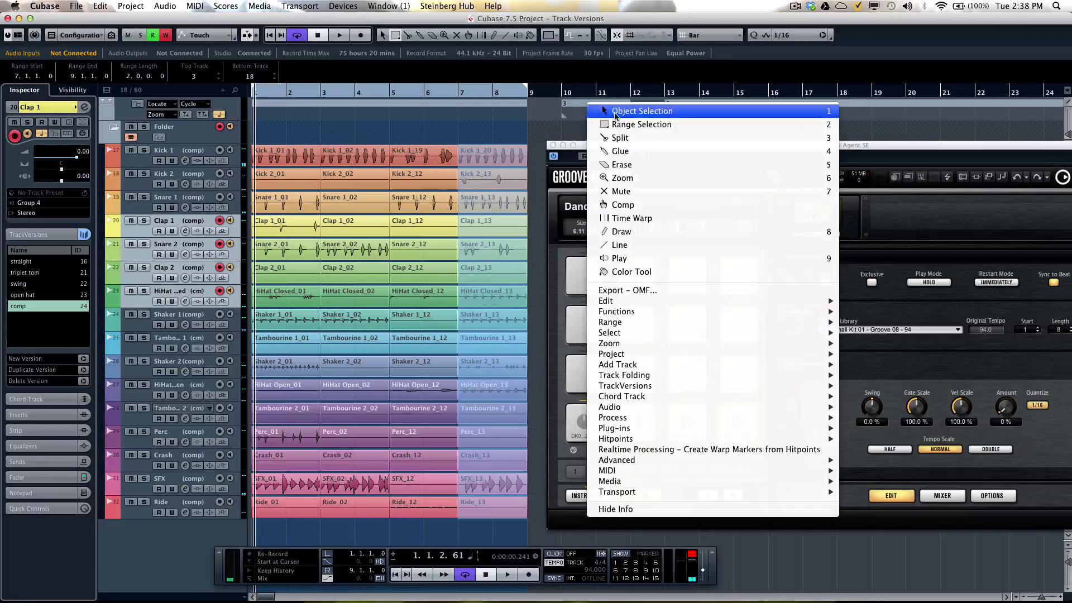
{"action": "left_click", "coordinate": [589, 109]}
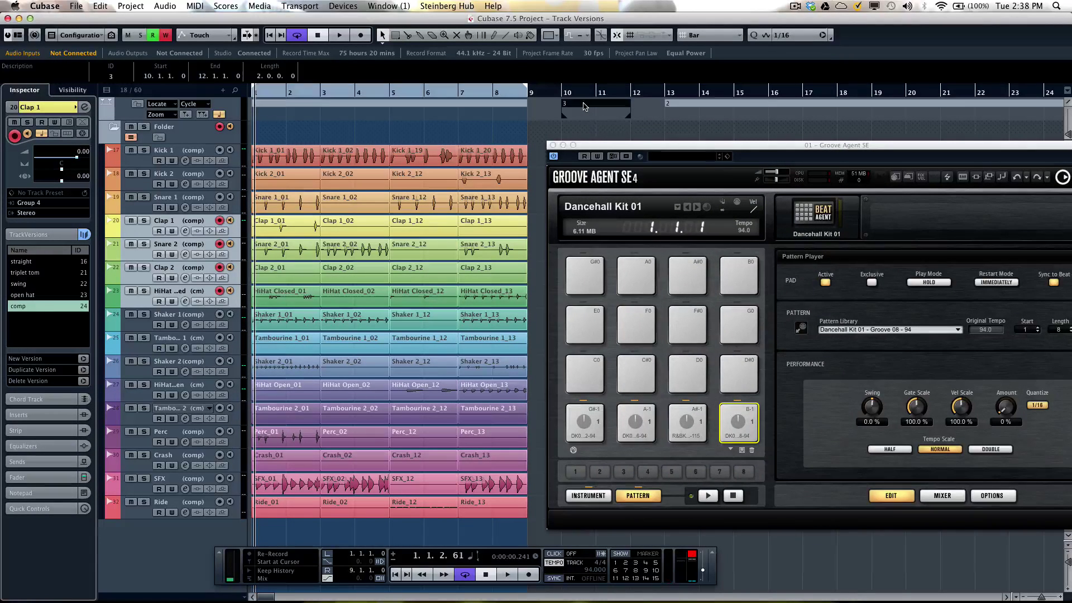
{"action": "double_click", "coordinate": [585, 106]}
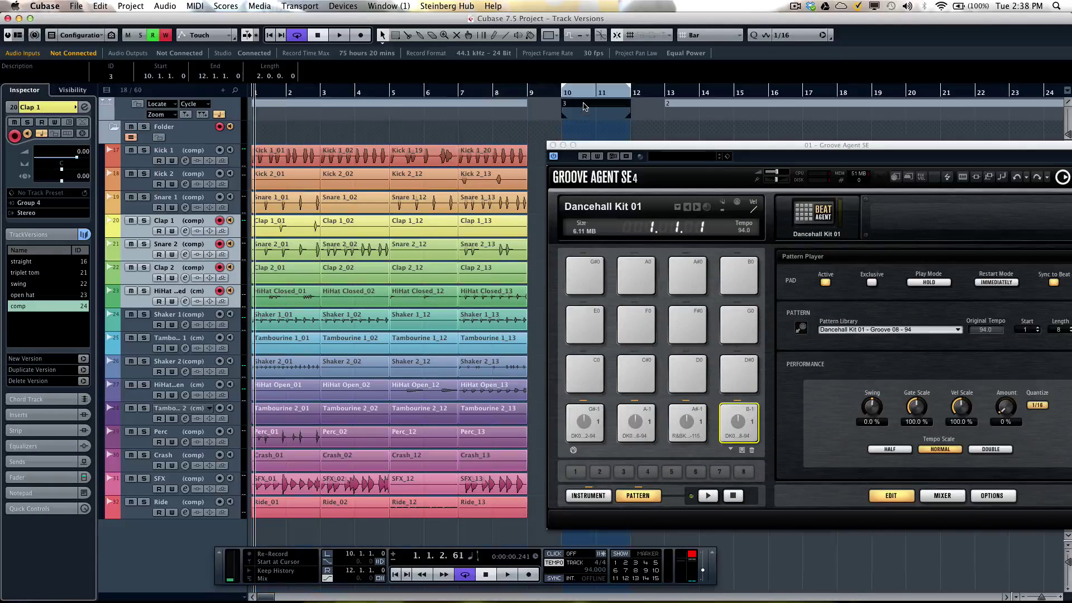
{"action": "left_click", "coordinate": [336, 93]}
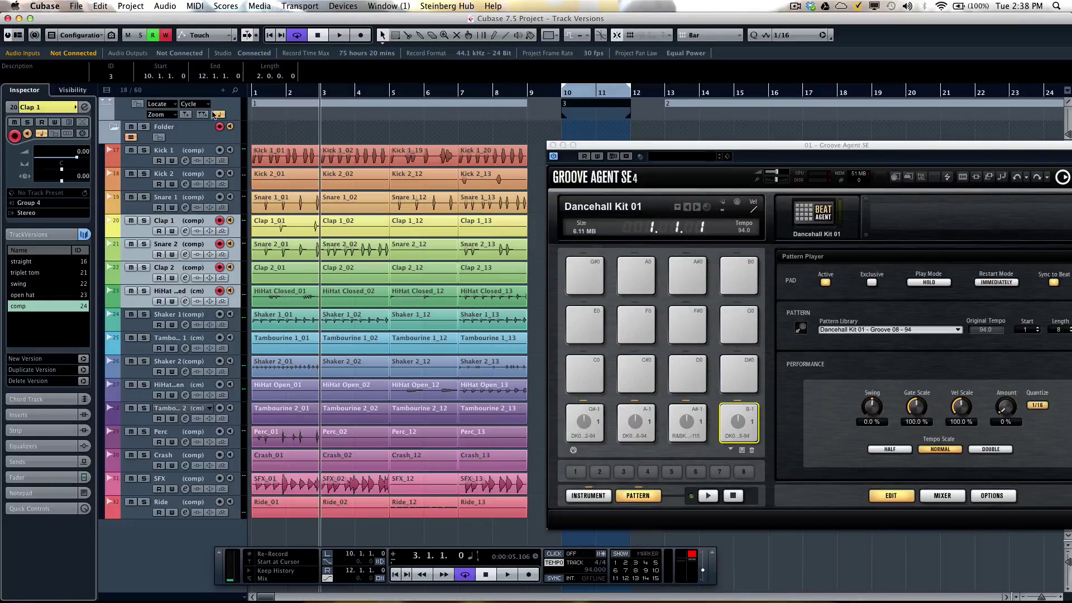
Switch to the '2: kick' configuration, select and arm KICK, and move Groove Agent SE aside.
{"action": "left_click", "coordinate": [90, 38]}
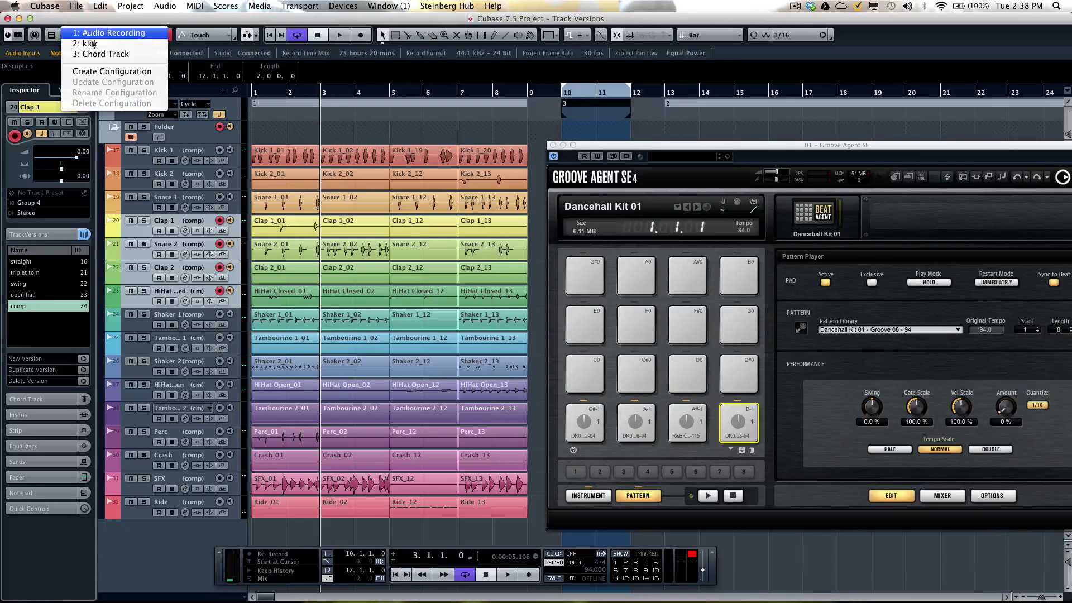
{"action": "left_click", "coordinate": [96, 44]}
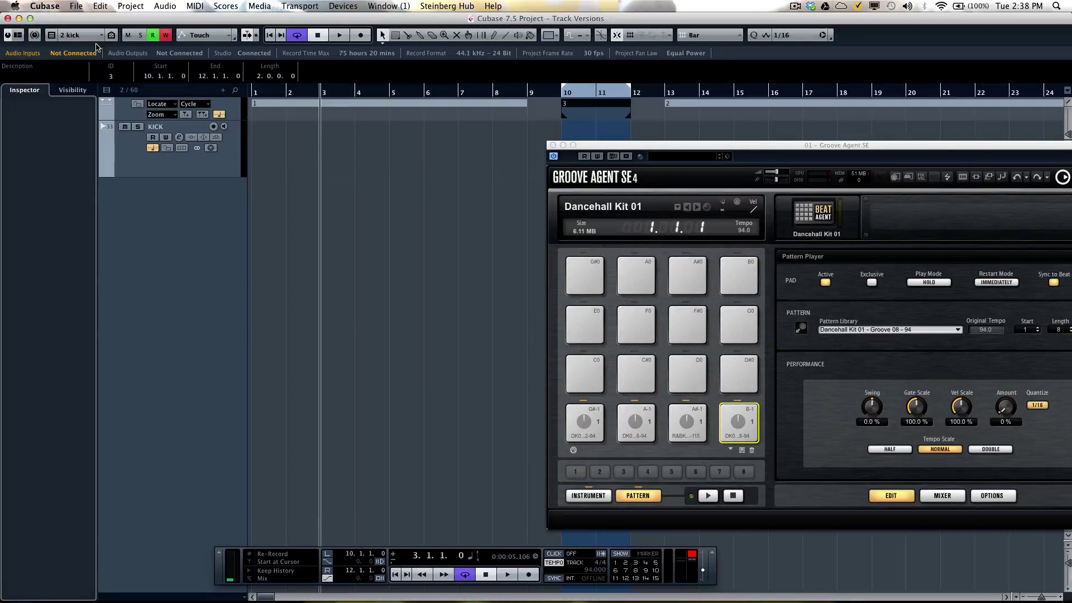
{"action": "left_click", "coordinate": [138, 167]}
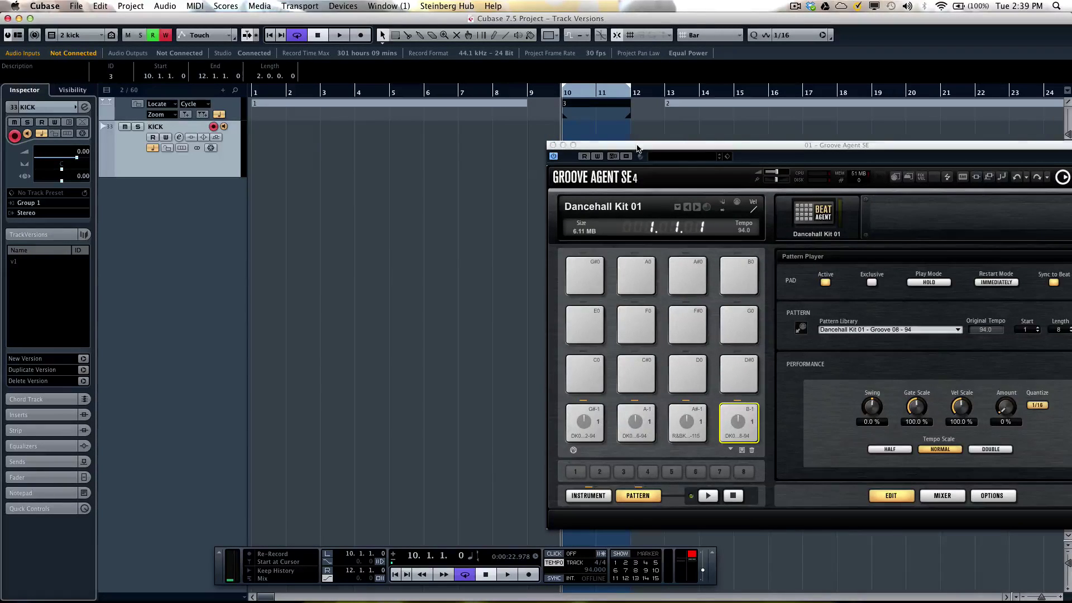
{"action": "left_click_drag", "start_coordinate": [638, 148], "coordinate": [603, 201]}
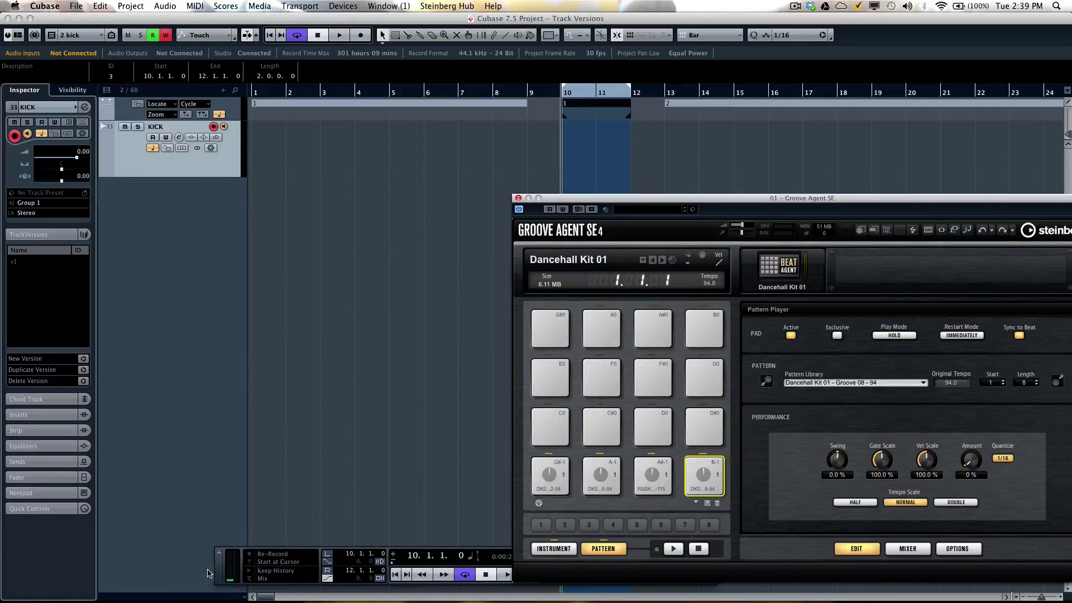
Start the Groove Agent SE pattern, zoom the timeline in, and return the position to bar 10.
{"action": "left_click_drag", "start_coordinate": [225, 573], "coordinate": [201, 575]}
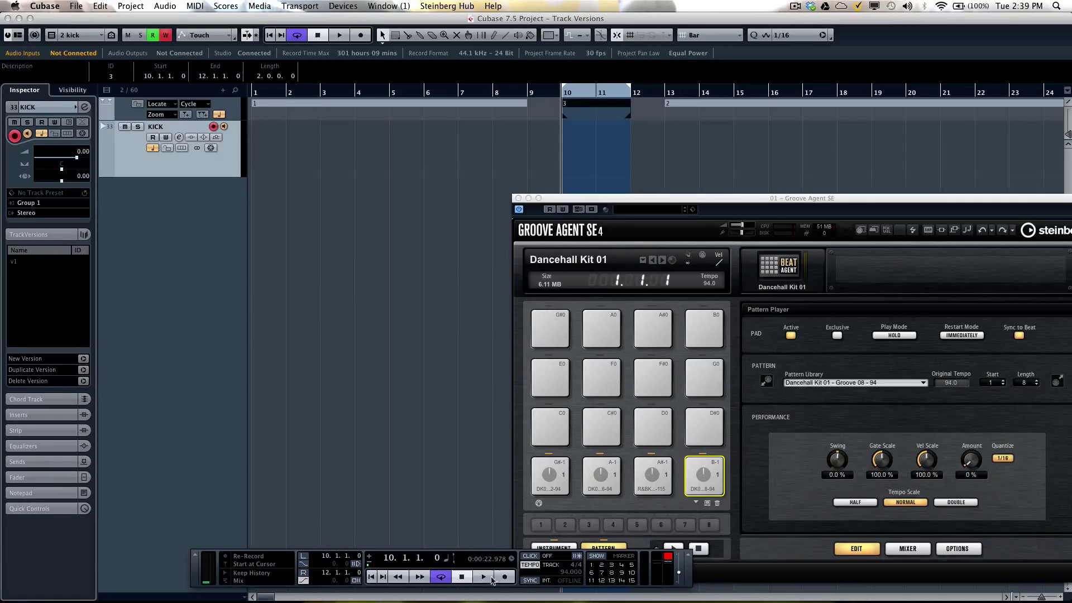
{"action": "left_click", "coordinate": [673, 546]}
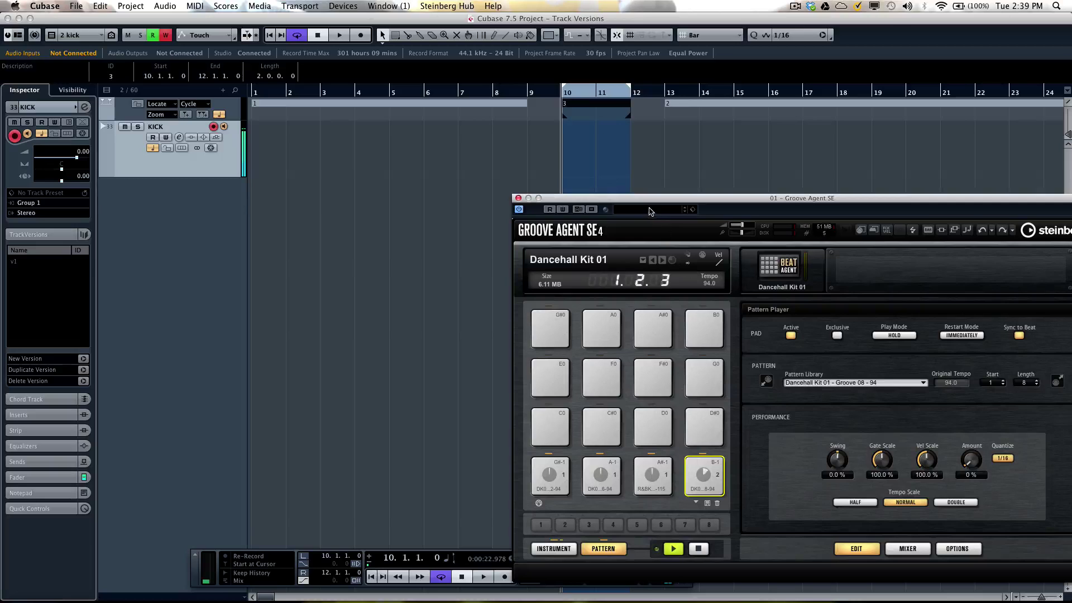
{"action": "left_click_drag", "start_coordinate": [649, 204], "coordinate": [736, 201]}
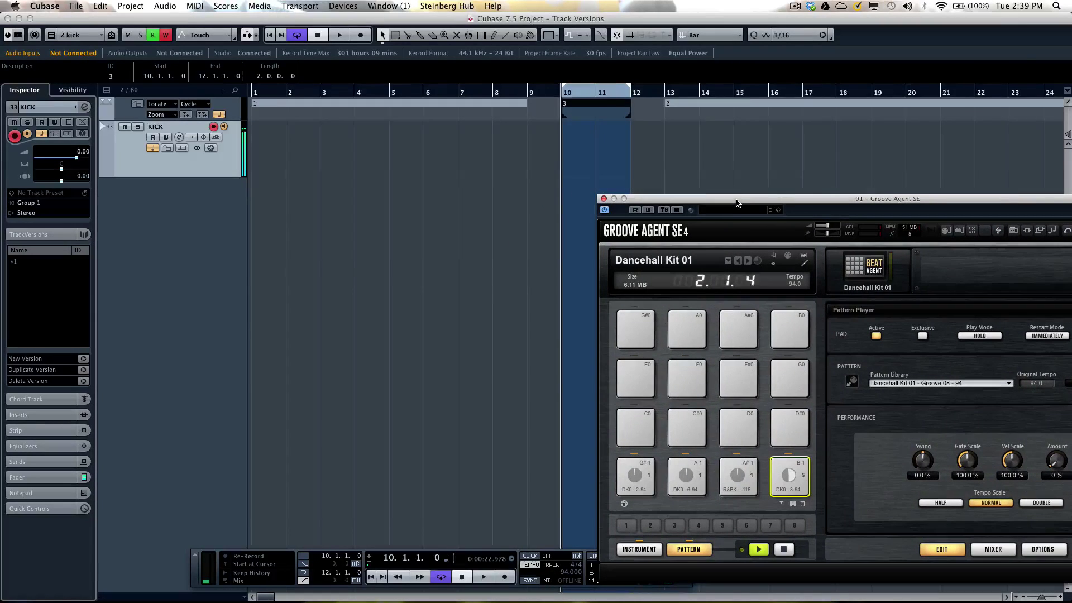
{"action": "key", "text": "h"}
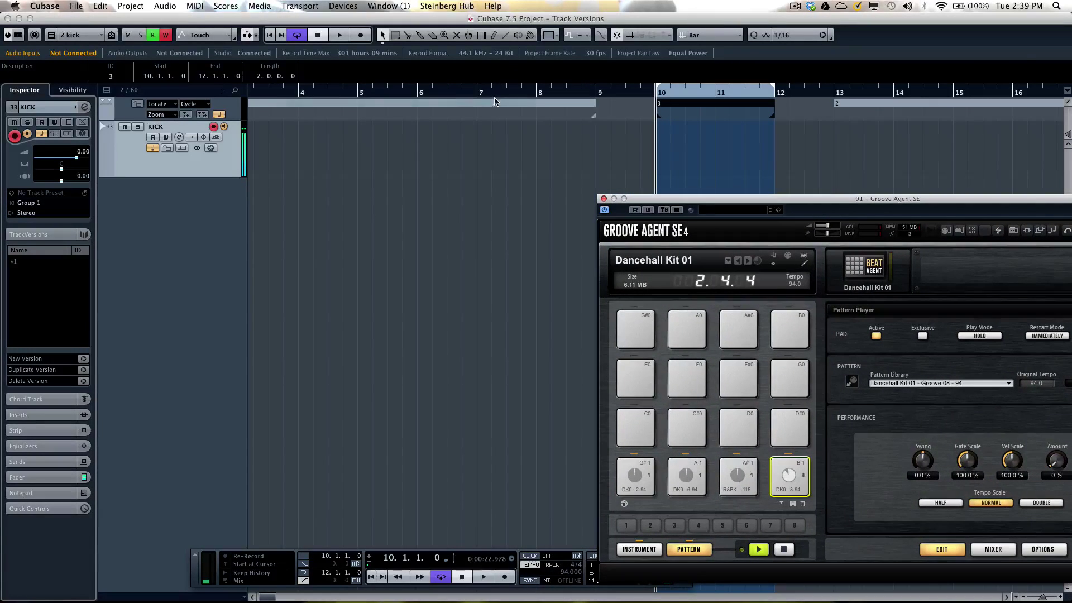
{"action": "left_click", "coordinate": [495, 101]}
{"action": "scroll", "coordinate": [494, 102], "scroll_direction": "right", "scroll_amount": 2}
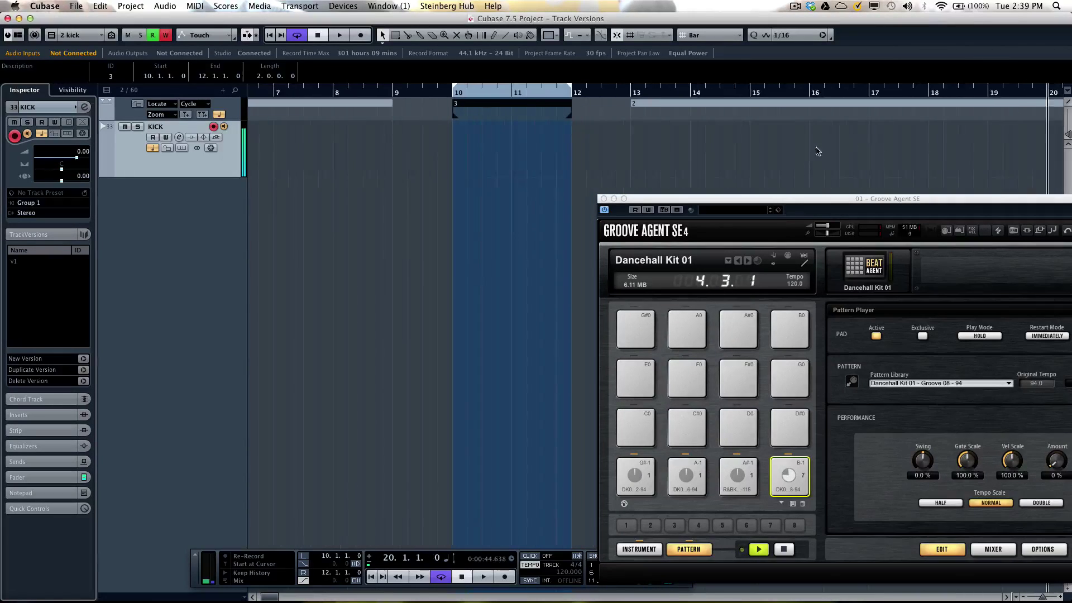
{"action": "left_click", "coordinate": [445, 96]}
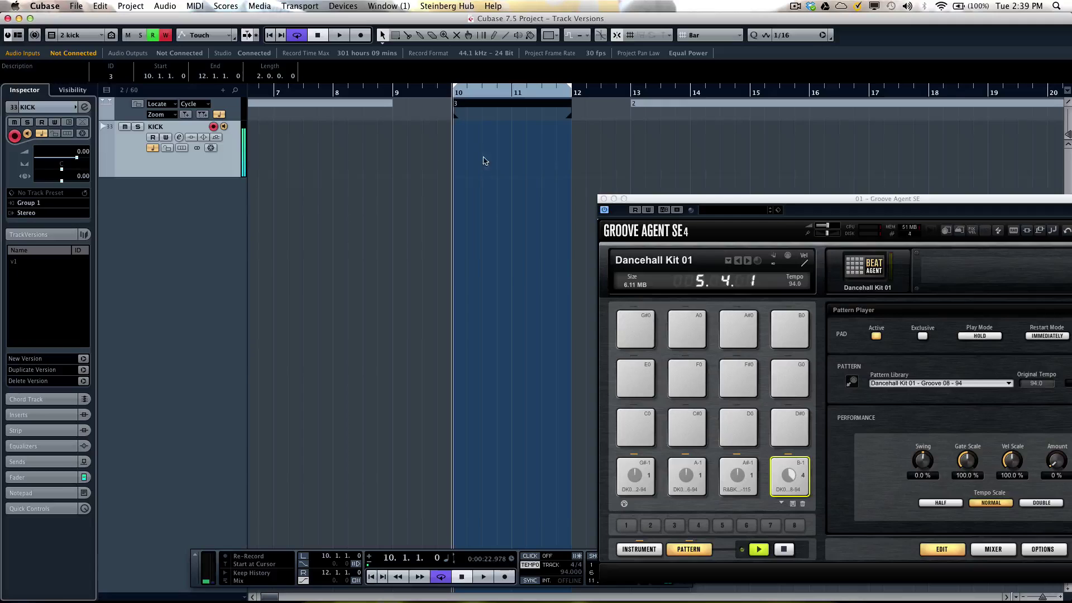
Record KICK over bars 10–12, switching Groove Agent to Groove 02, Groove 06, then R&B Groove 05.
{"action": "left_click", "coordinate": [499, 579]}
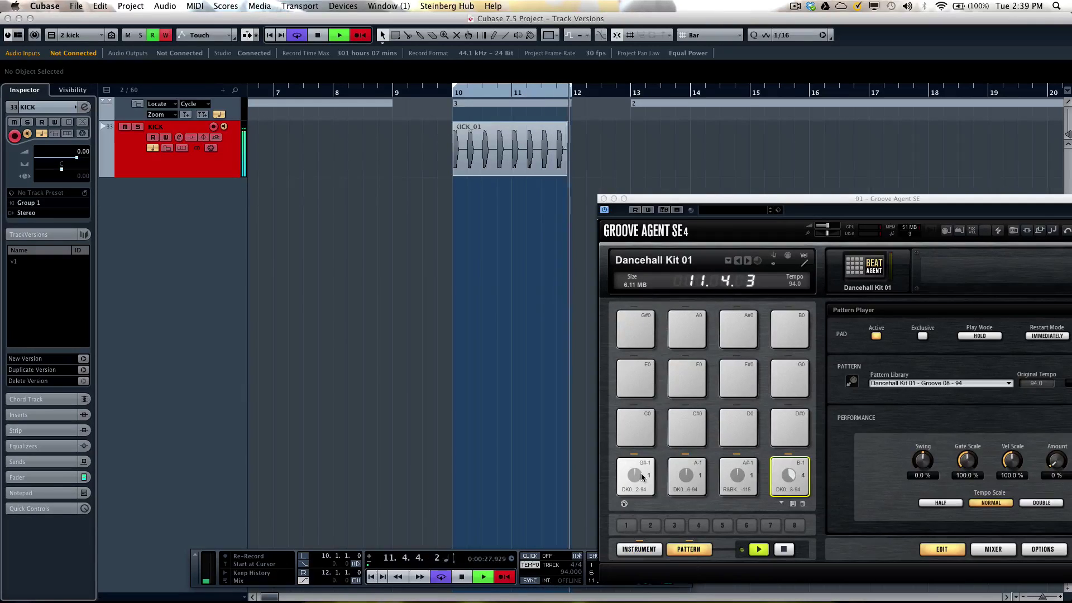
{"action": "left_click", "coordinate": [641, 474]}
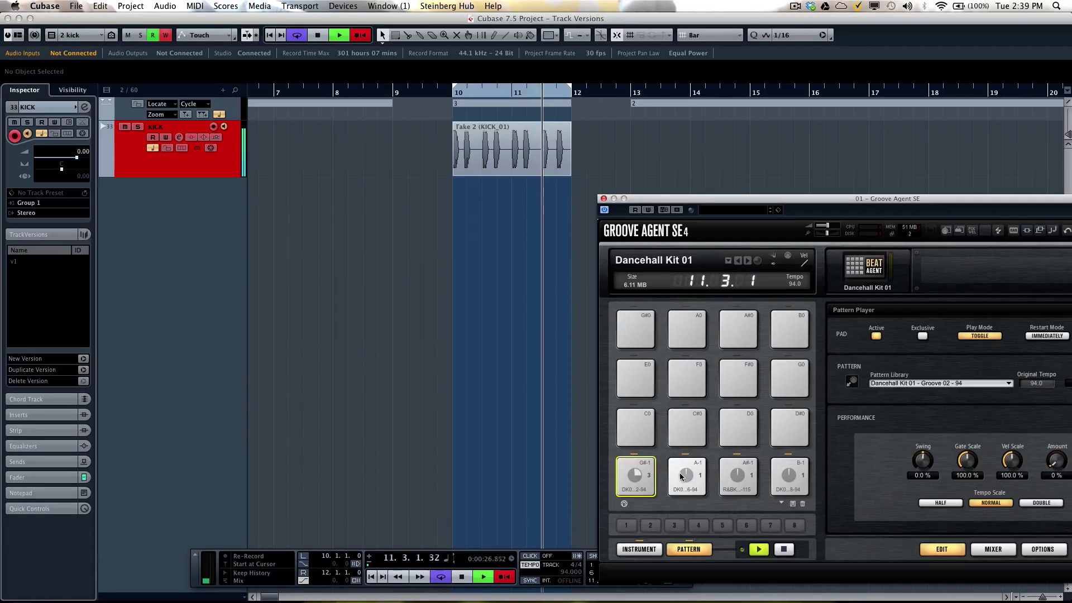
{"action": "left_click", "coordinate": [669, 470]}
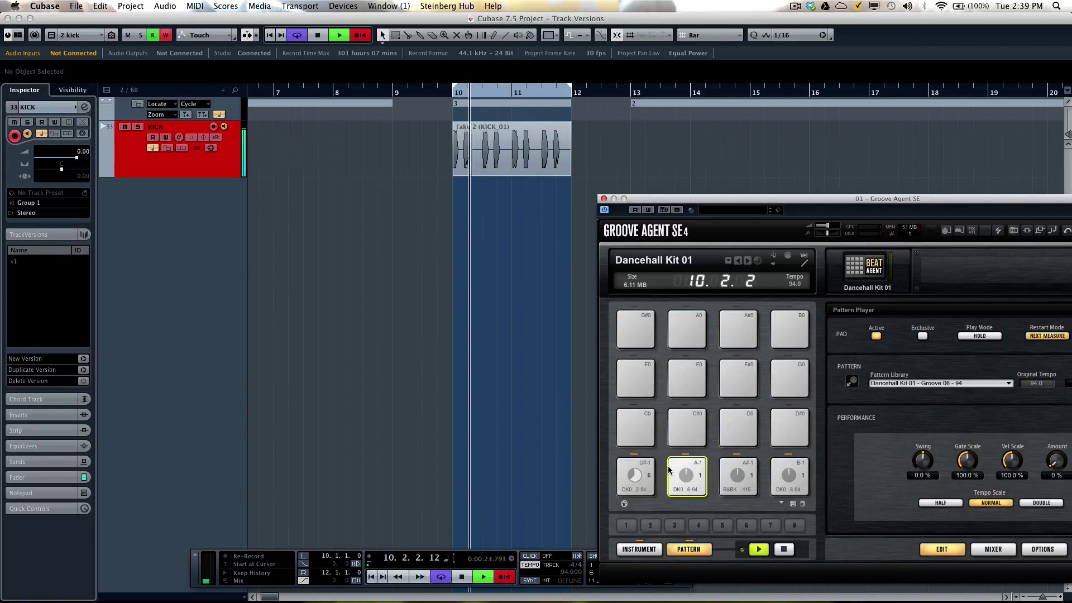
{"action": "left_click", "coordinate": [735, 476]}
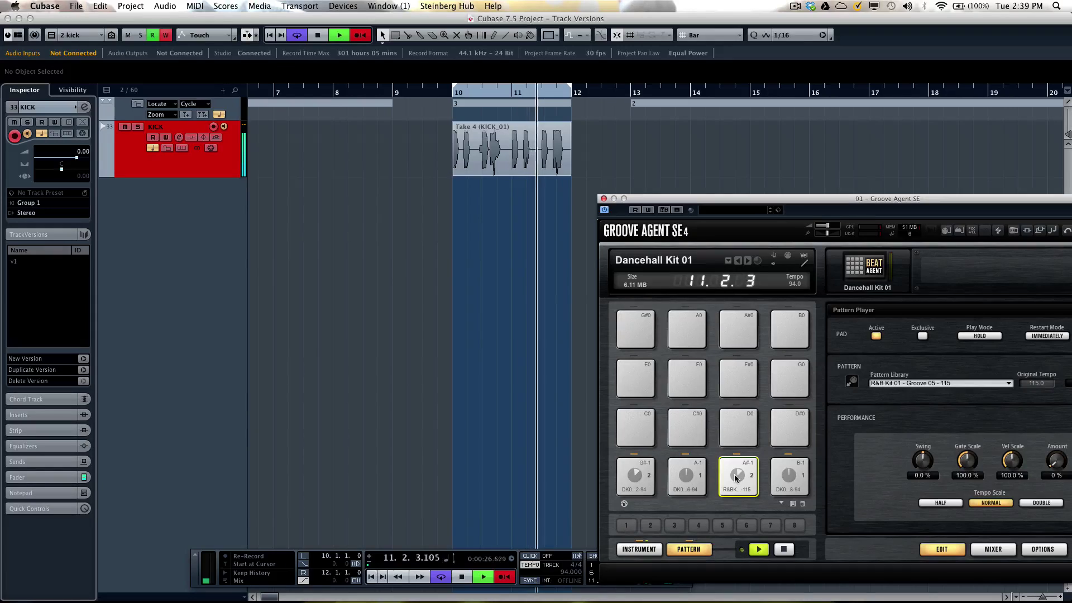
Stop recording, show KICK's take lanes, and comp Take 3 for bar 10 and Take 2 for bar 11.
{"action": "key", "text": "space"}
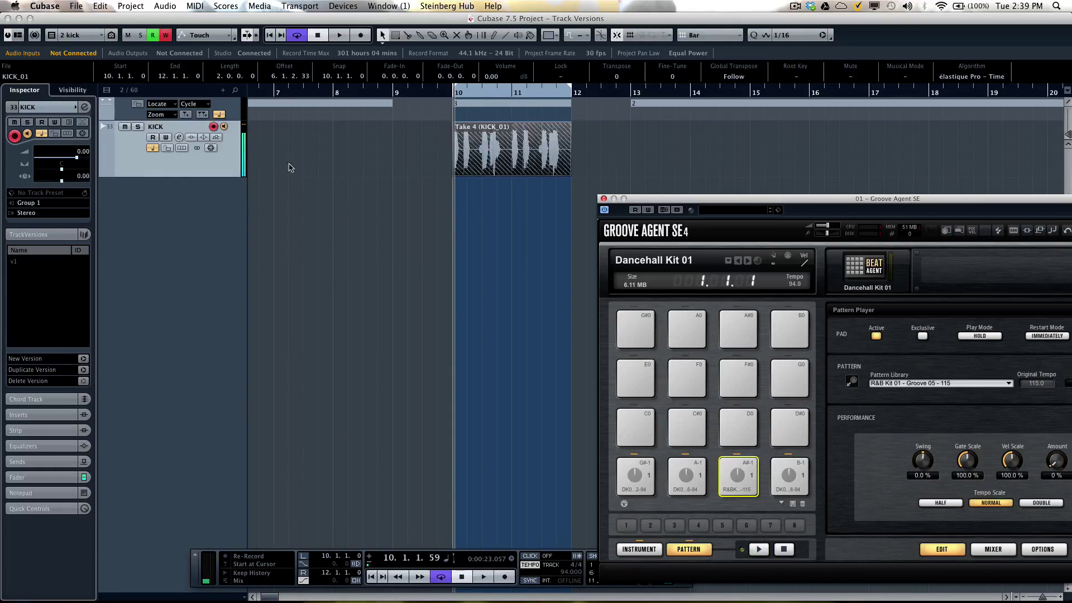
{"action": "left_click", "coordinate": [182, 149]}
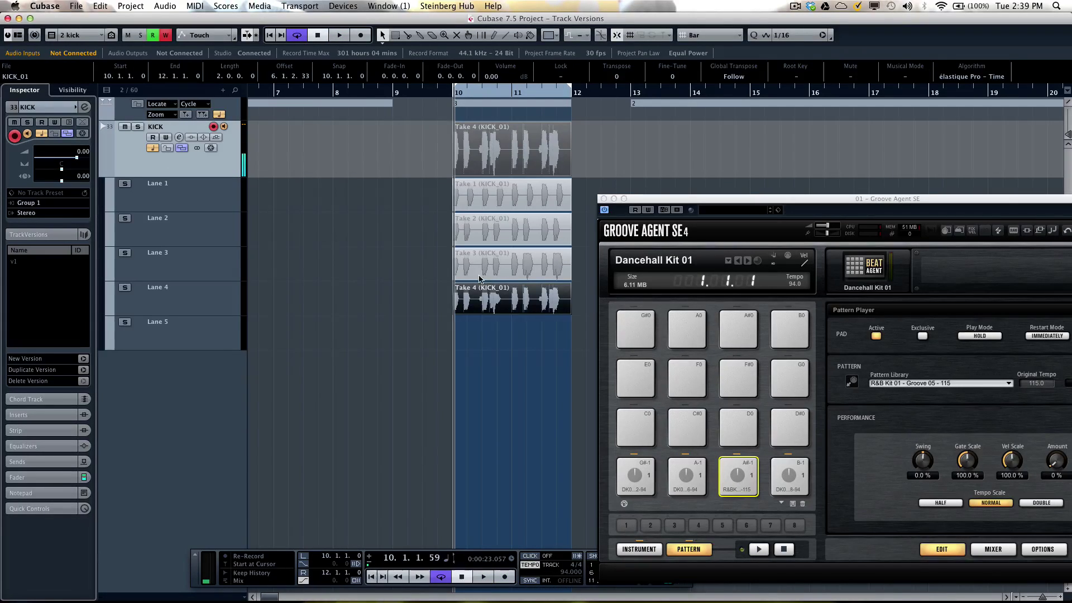
{"action": "right_click", "coordinate": [434, 287]}
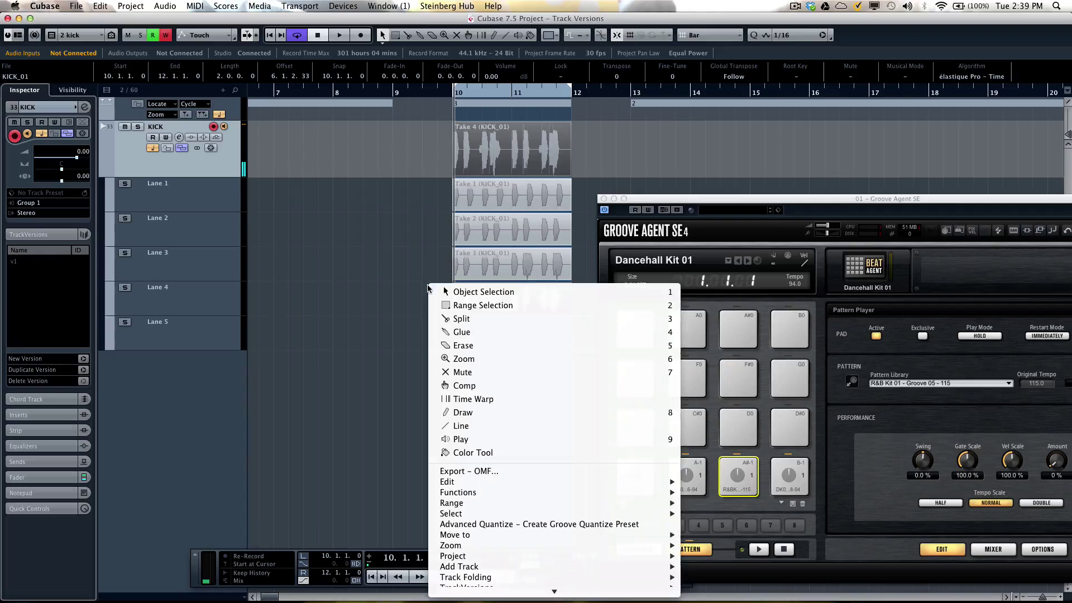
{"action": "left_click", "coordinate": [485, 386]}
{"action": "left_click_drag", "start_coordinate": [482, 273], "coordinate": [506, 272]}
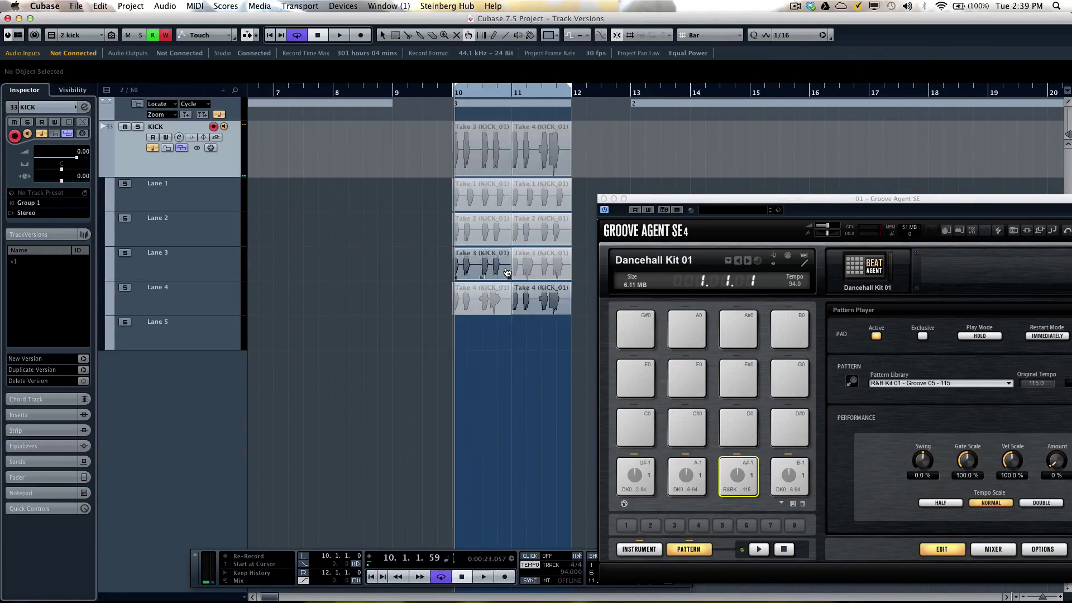
{"action": "left_click", "coordinate": [528, 256]}
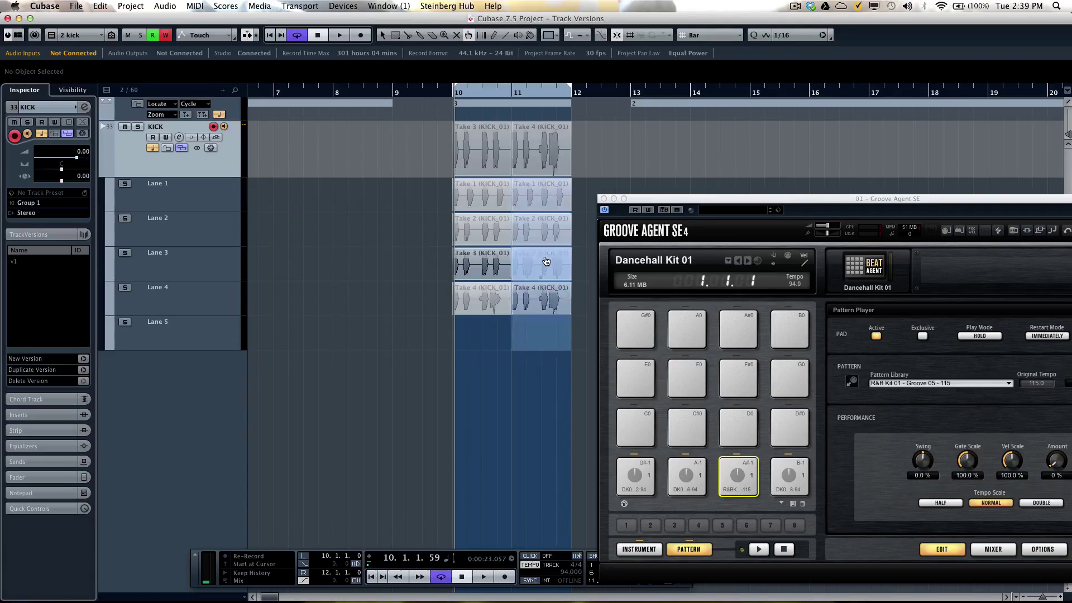
{"action": "left_click", "coordinate": [526, 231]}
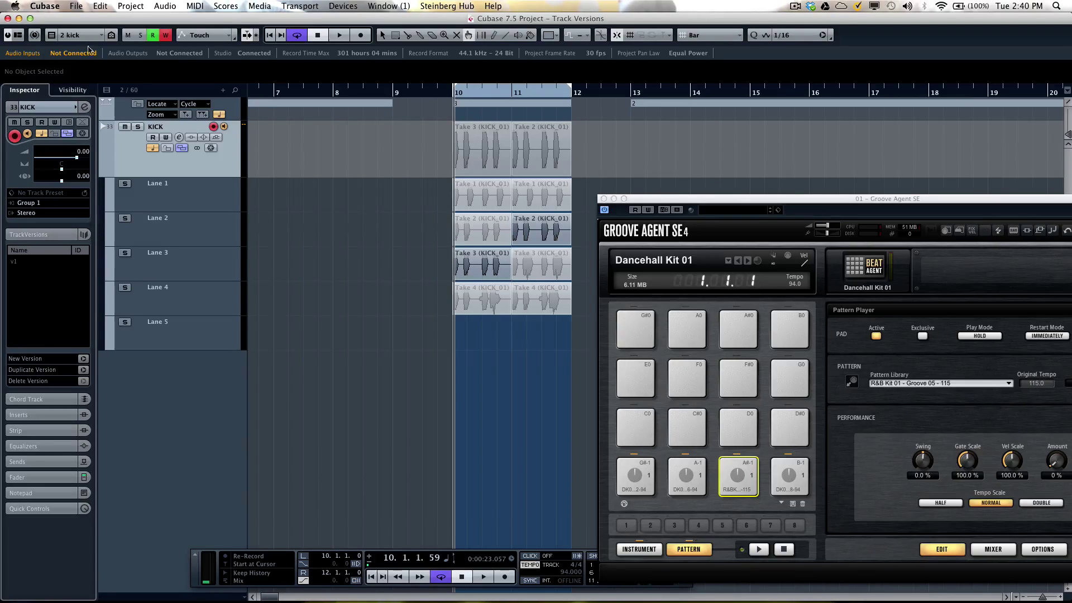
Turn the KICK take lanes into track versions KICK (1) through KICK (4).
{"action": "left_click", "coordinate": [127, 5]}
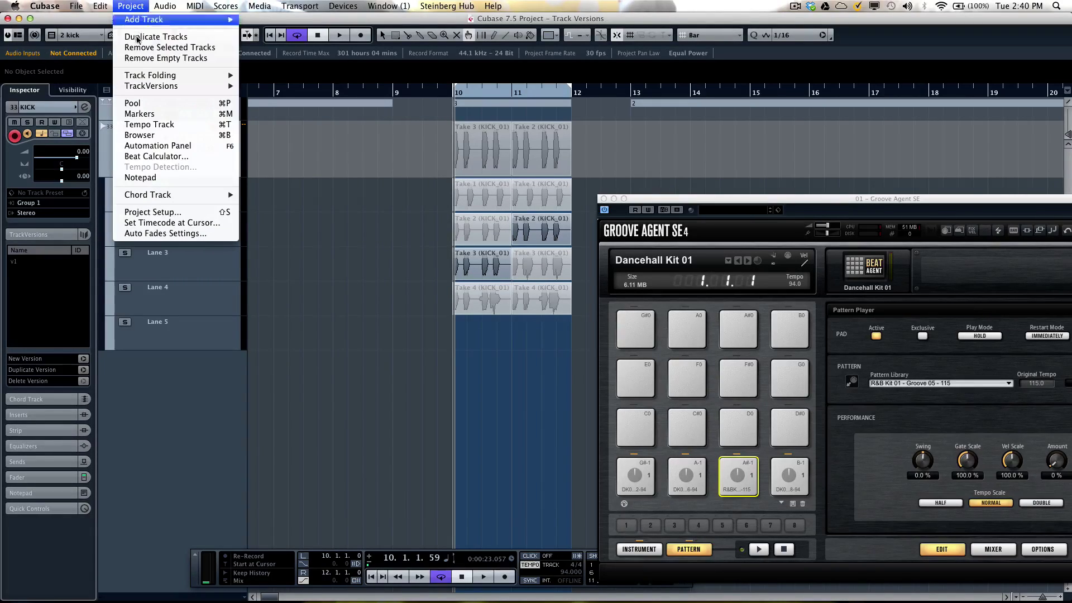
{"action": "mouse_move", "coordinate": [144, 87]}
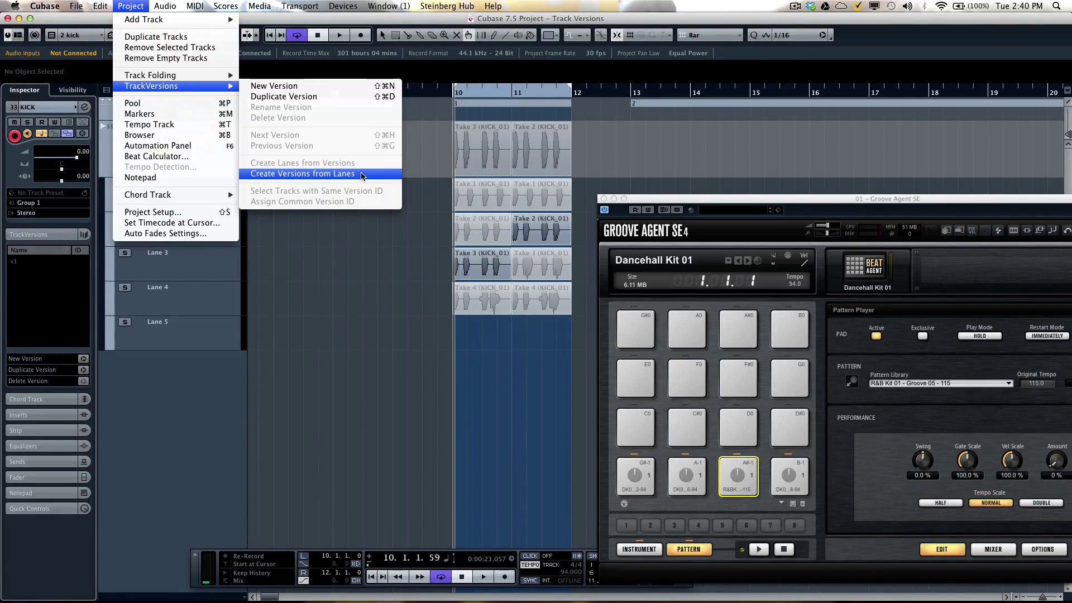
{"action": "left_click", "coordinate": [331, 174]}
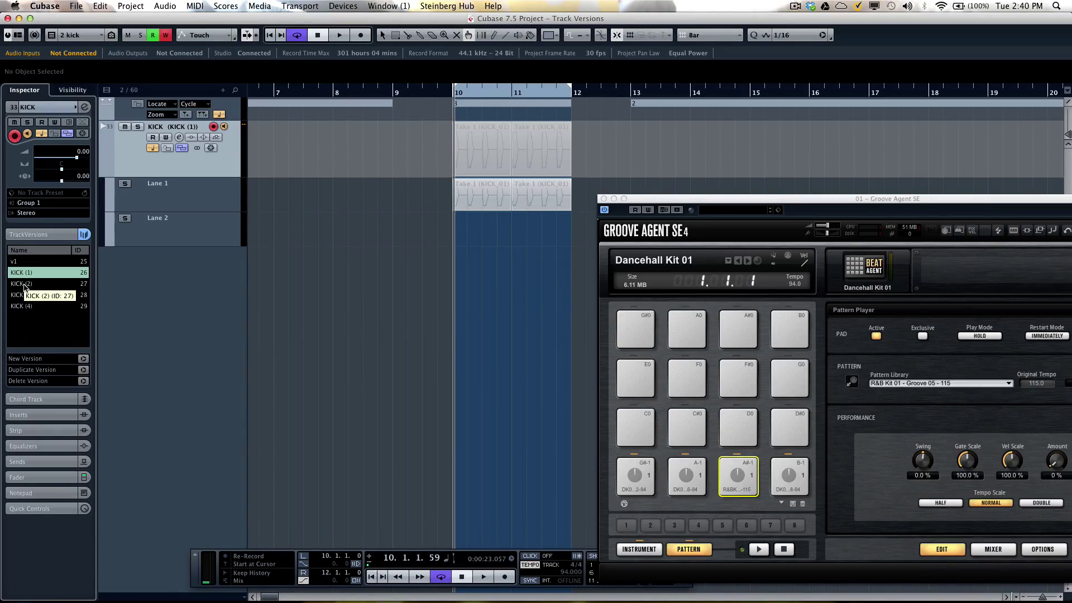
Create comping lanes from the KICK track versions and zoom out horizontally.
{"action": "left_click", "coordinate": [133, 6]}
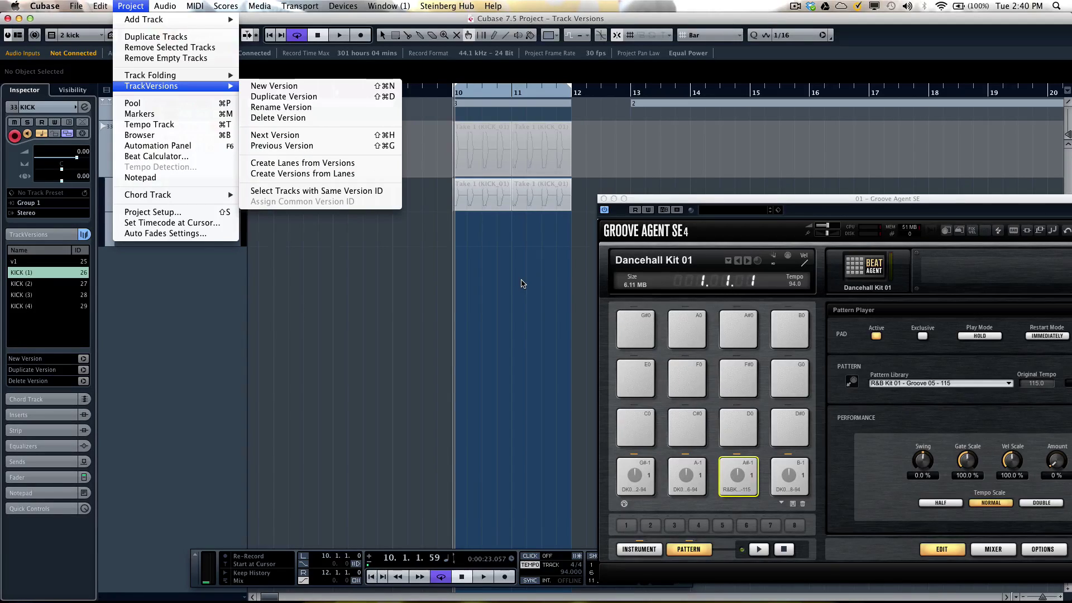
{"action": "left_click", "coordinate": [385, 162]}
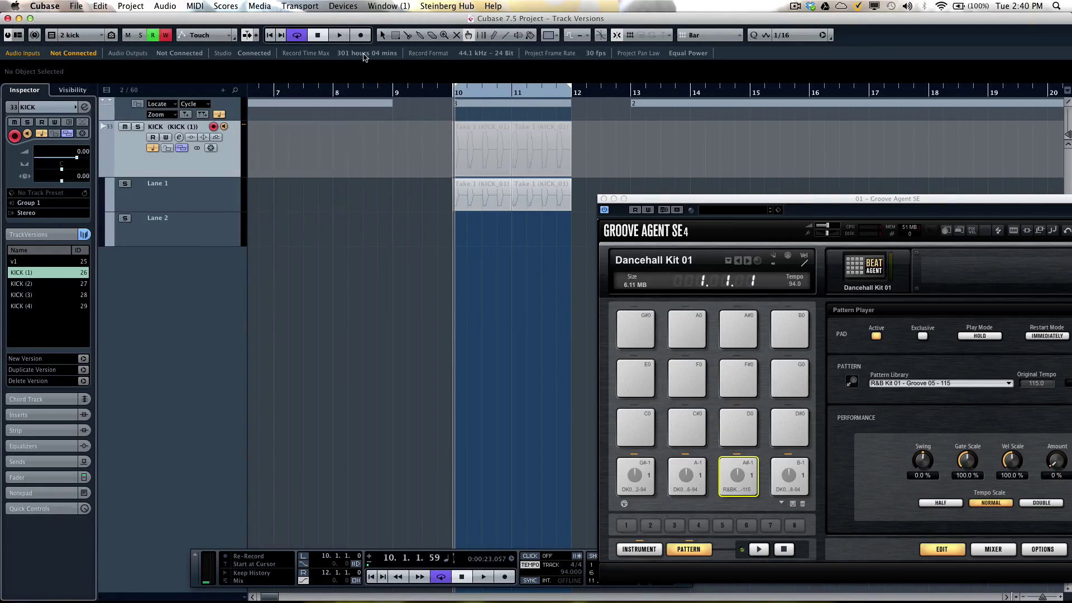
{"action": "left_click_drag", "start_coordinate": [410, 94], "coordinate": [357, 61]}
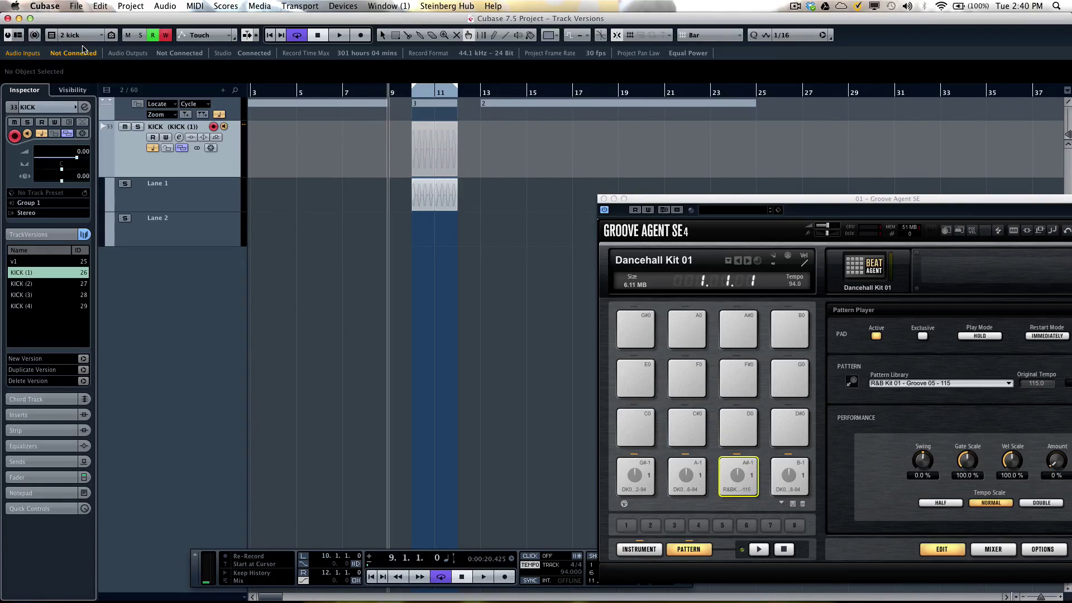
Show the '3: Chord Track' configuration, zoom out, and play back from bar 13.
{"action": "left_click", "coordinate": [96, 35]}
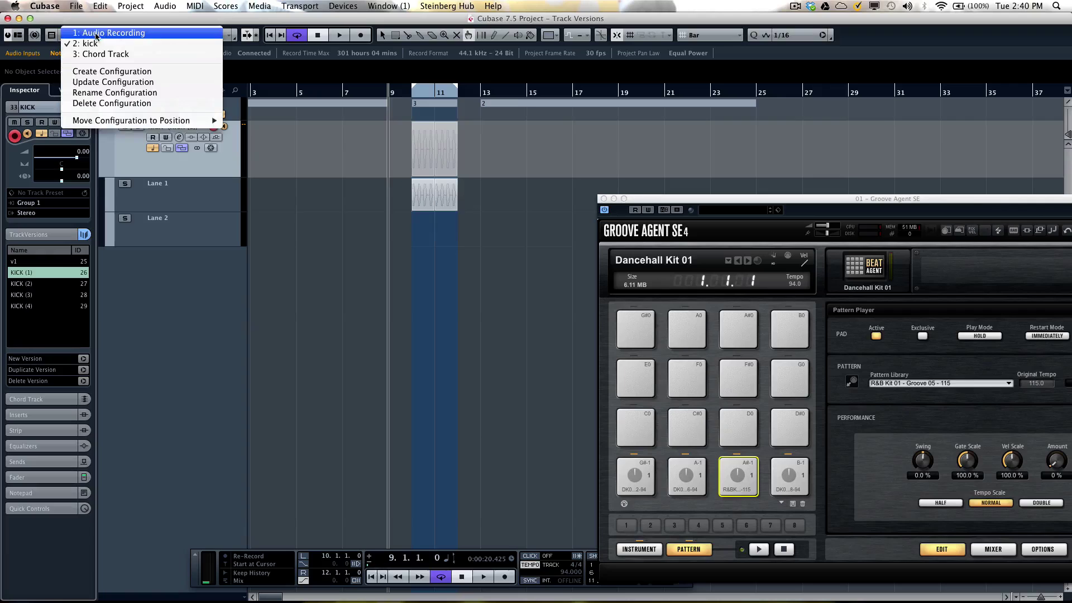
{"action": "left_click", "coordinate": [137, 55]}
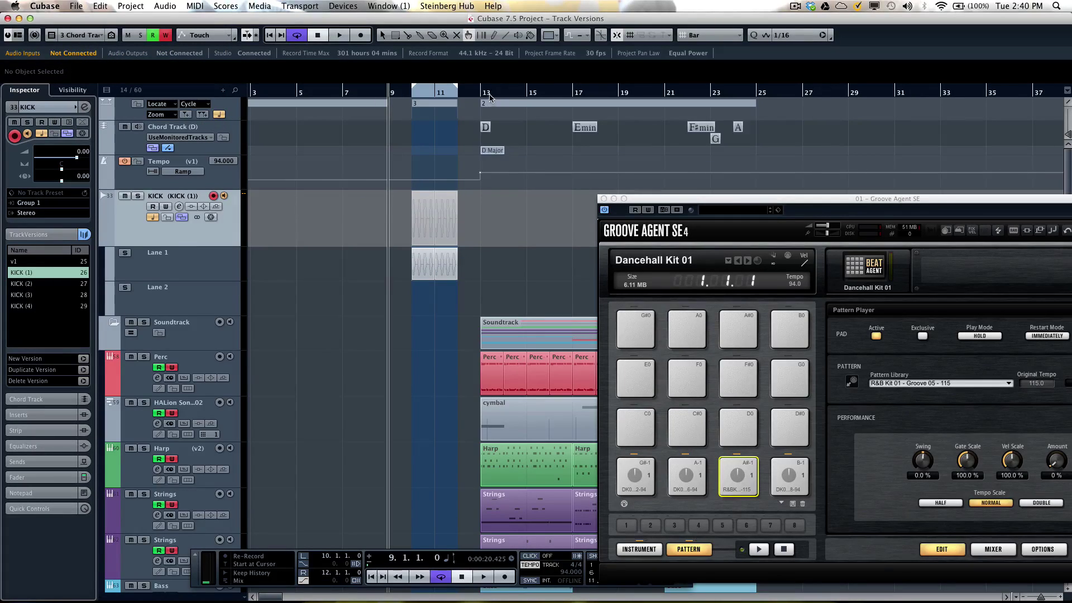
{"action": "left_click_drag", "start_coordinate": [414, 92], "coordinate": [249, 94]}
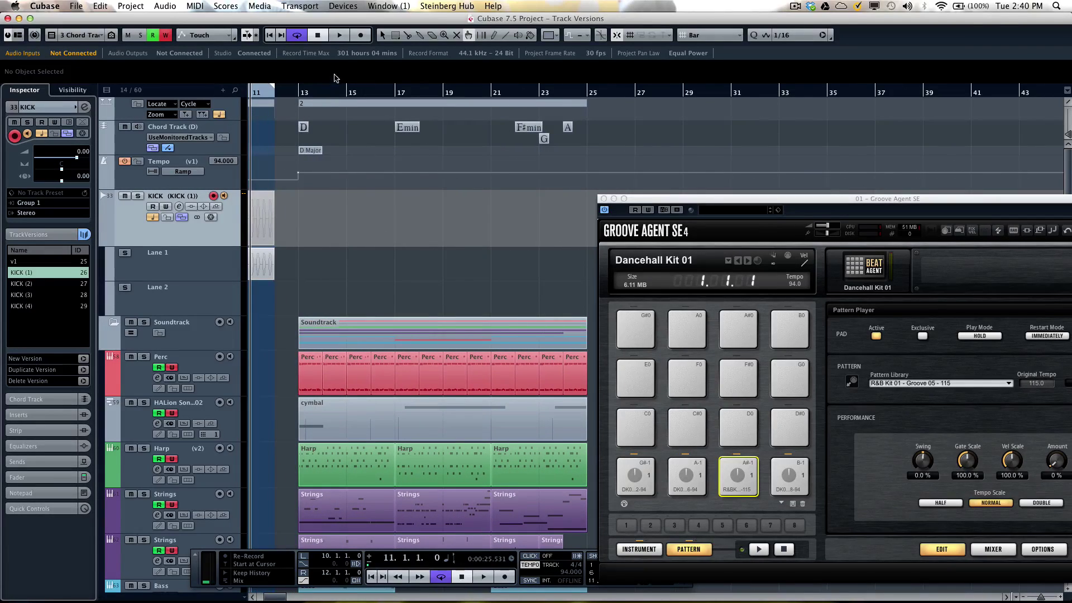
{"action": "left_click", "coordinate": [298, 91]}
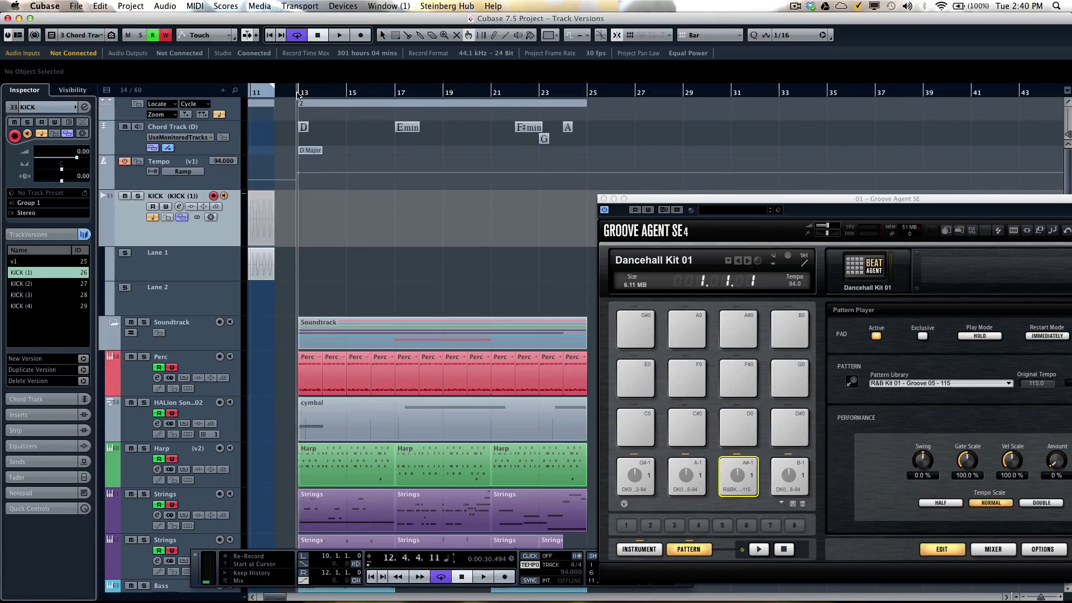
{"action": "key", "text": "space"}
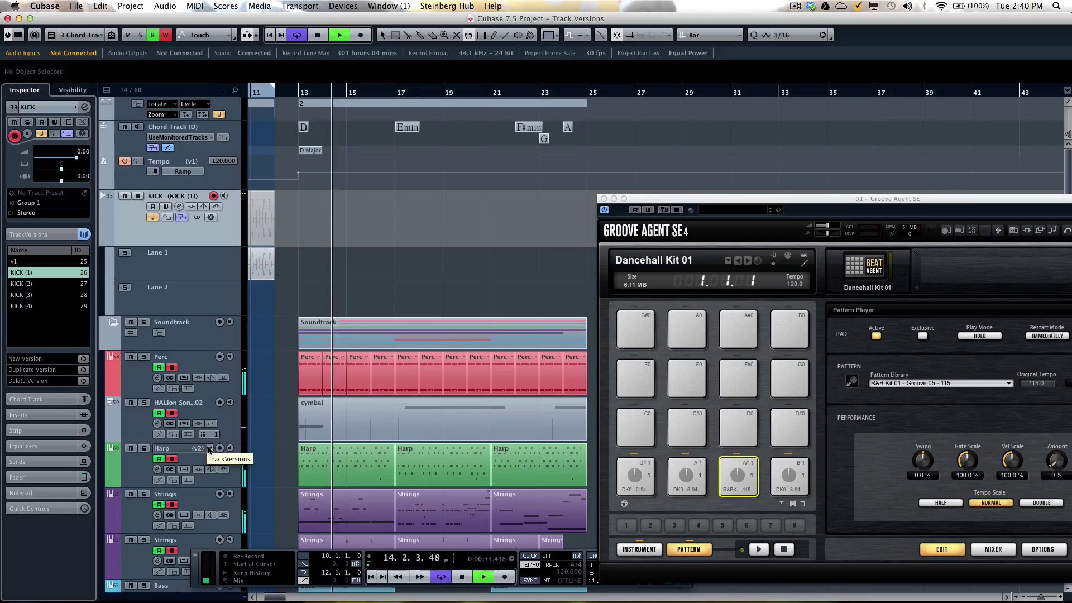
Audition Harp version v1, switch it back to v2, then select the Chord Track to list its versions.
{"action": "left_click", "coordinate": [211, 451]}
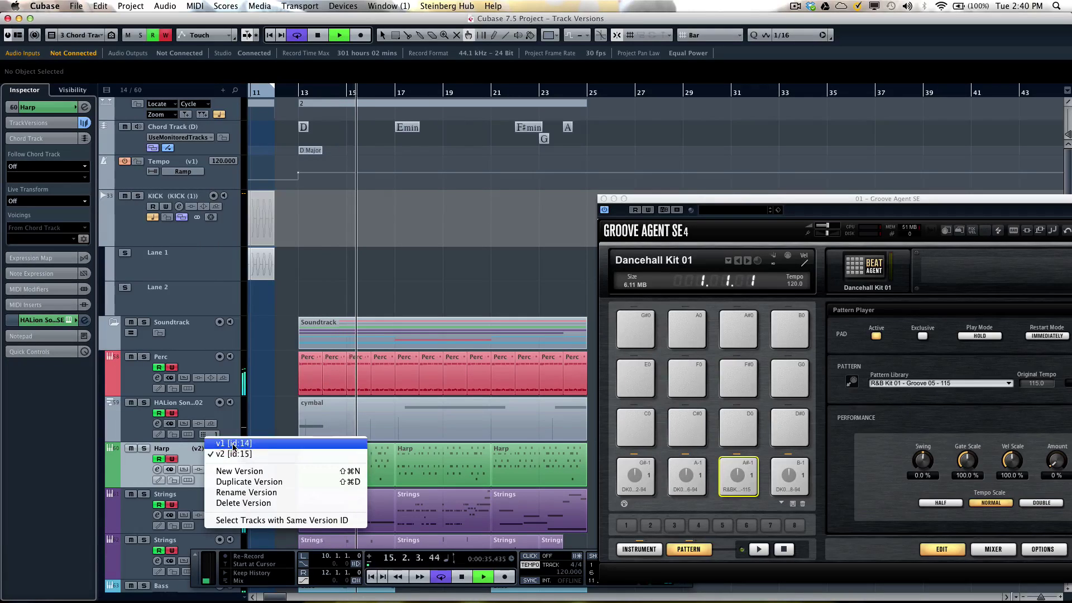
{"action": "left_click", "coordinate": [234, 448]}
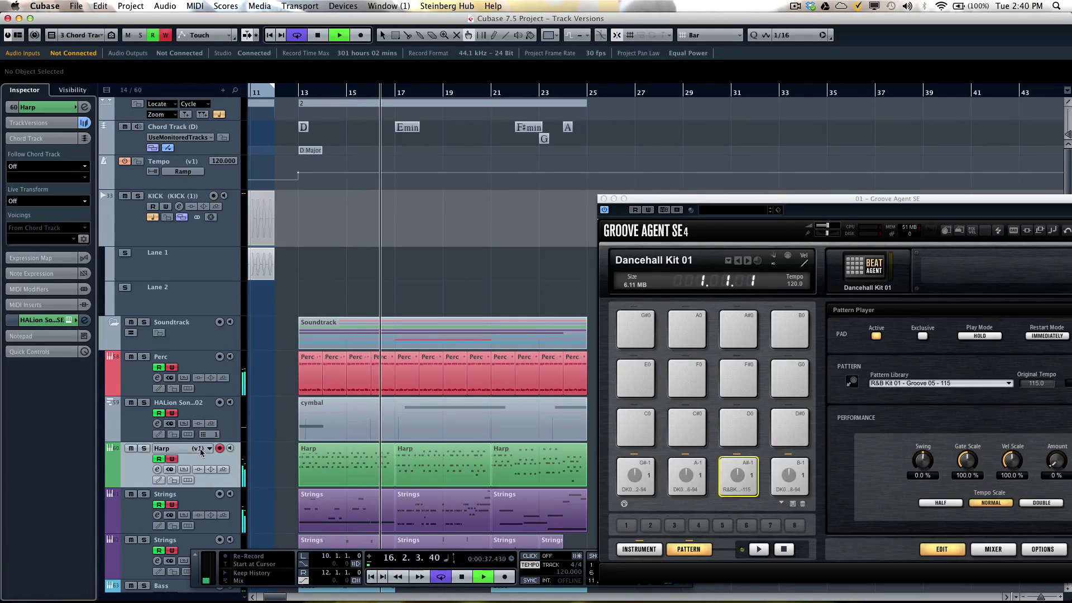
{"action": "left_click", "coordinate": [210, 450]}
{"action": "left_click", "coordinate": [179, 468]}
{"action": "left_click", "coordinate": [209, 451]}
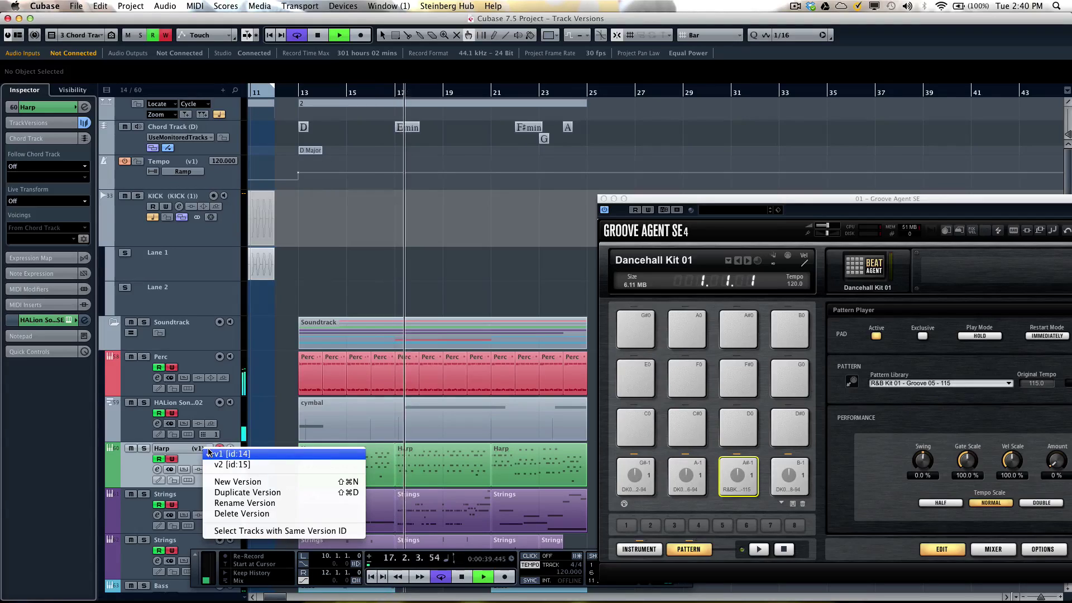
{"action": "left_click", "coordinate": [221, 467]}
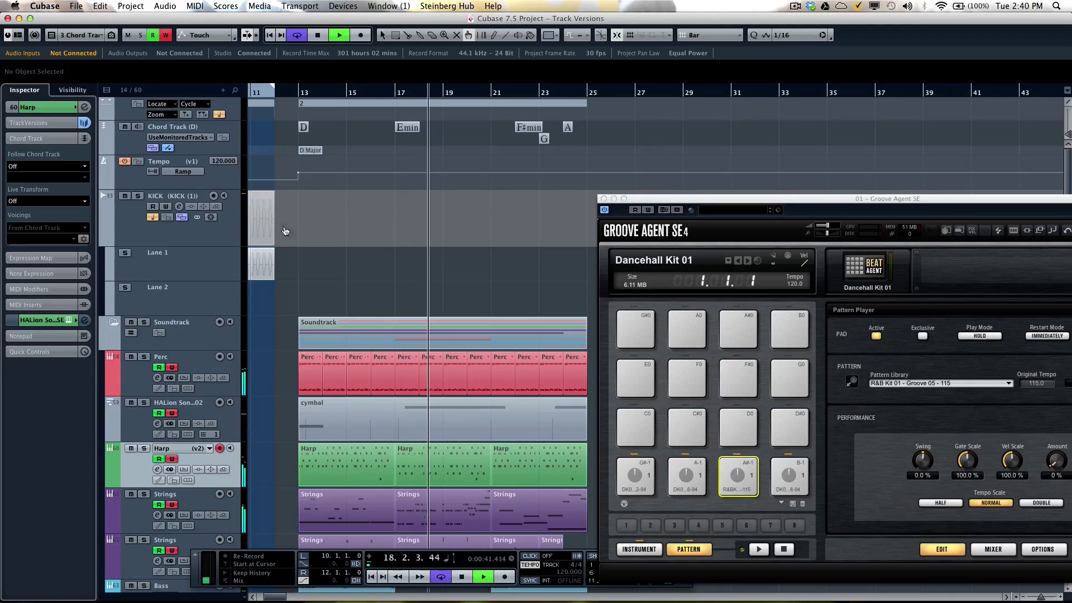
{"action": "left_click", "coordinate": [134, 149]}
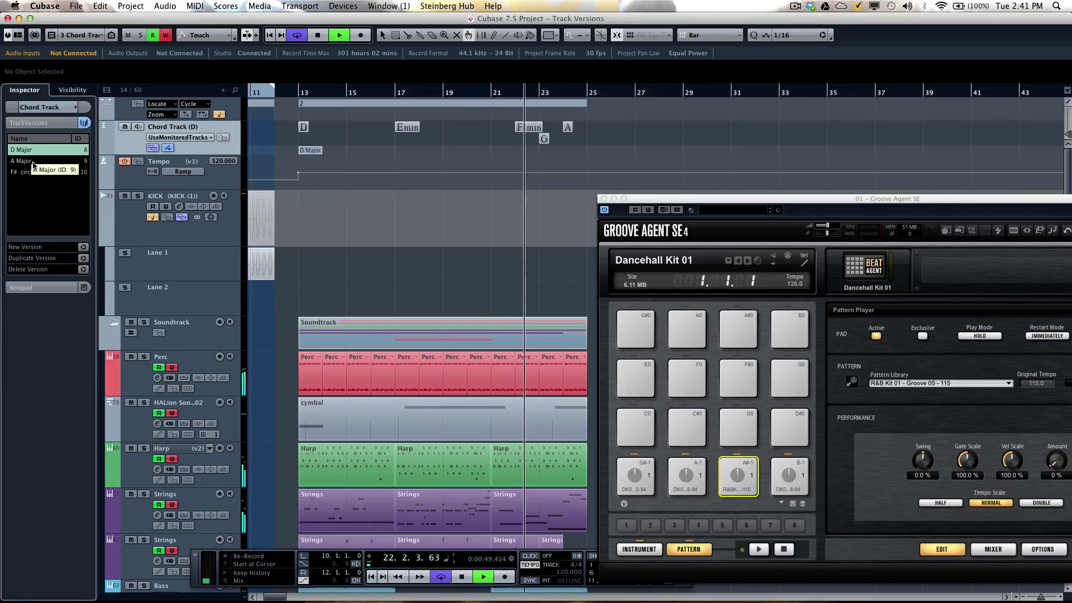
Try the chord track's A Major version, then set the locators to the Soundtrack event's span.
{"action": "left_click", "coordinate": [33, 163]}
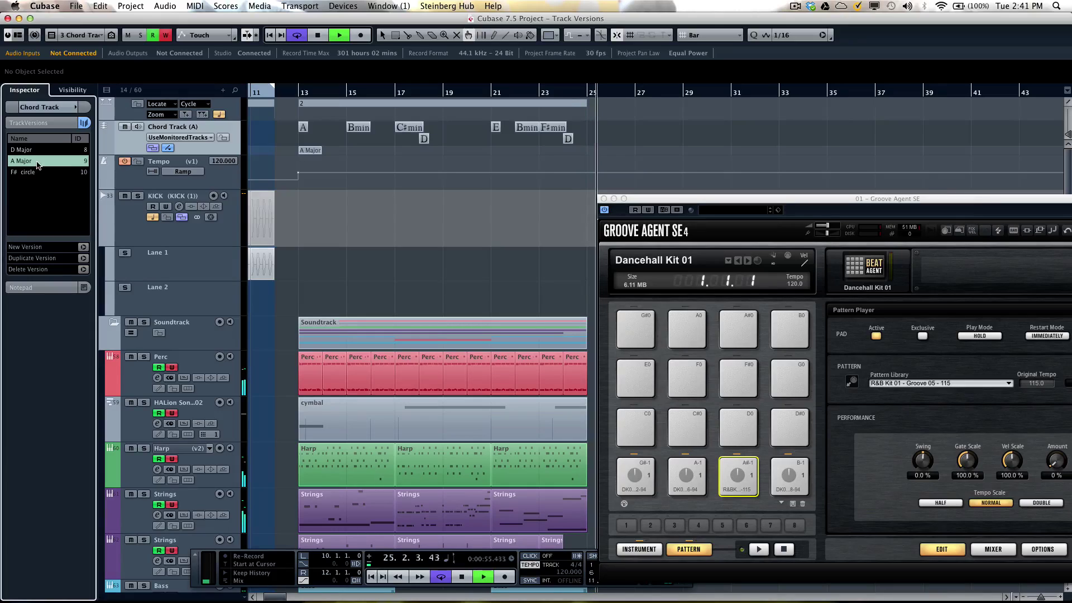
{"action": "key", "text": "space"}
{"action": "right_click", "coordinate": [466, 333]}
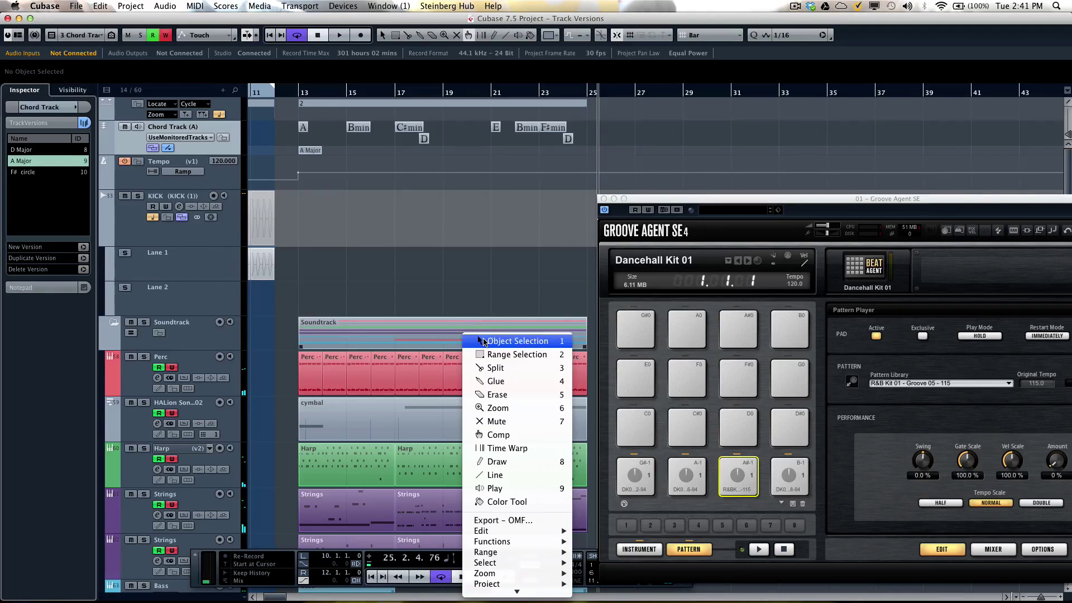
{"action": "left_click", "coordinate": [483, 341]}
{"action": "key", "text": "p"}
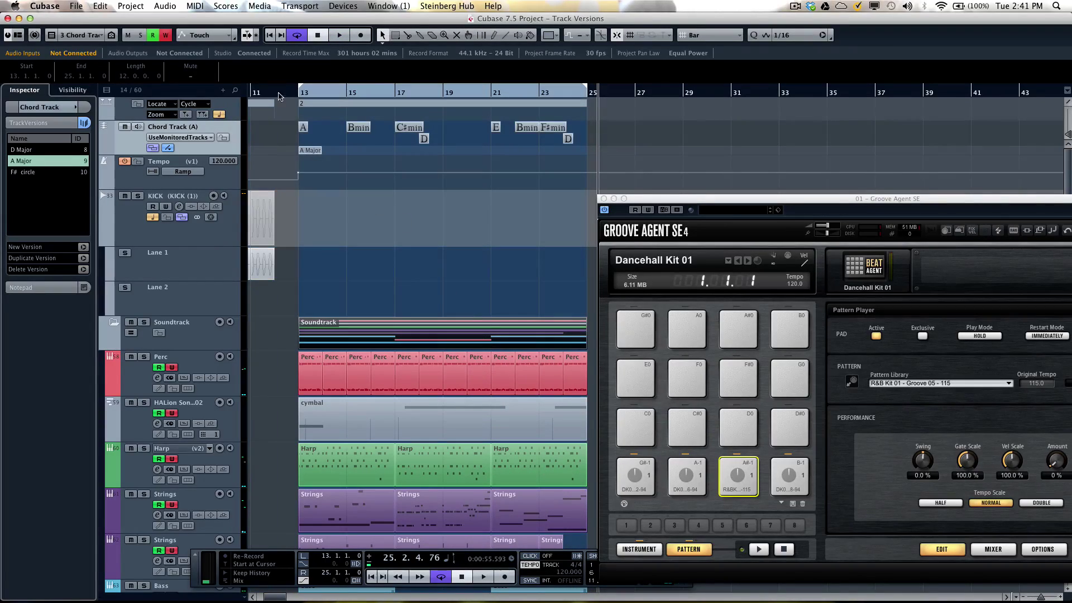
Play from bar 13 with the chord track switched to its F# circle version.
{"action": "left_click", "coordinate": [289, 92]}
{"action": "key", "text": "space"}
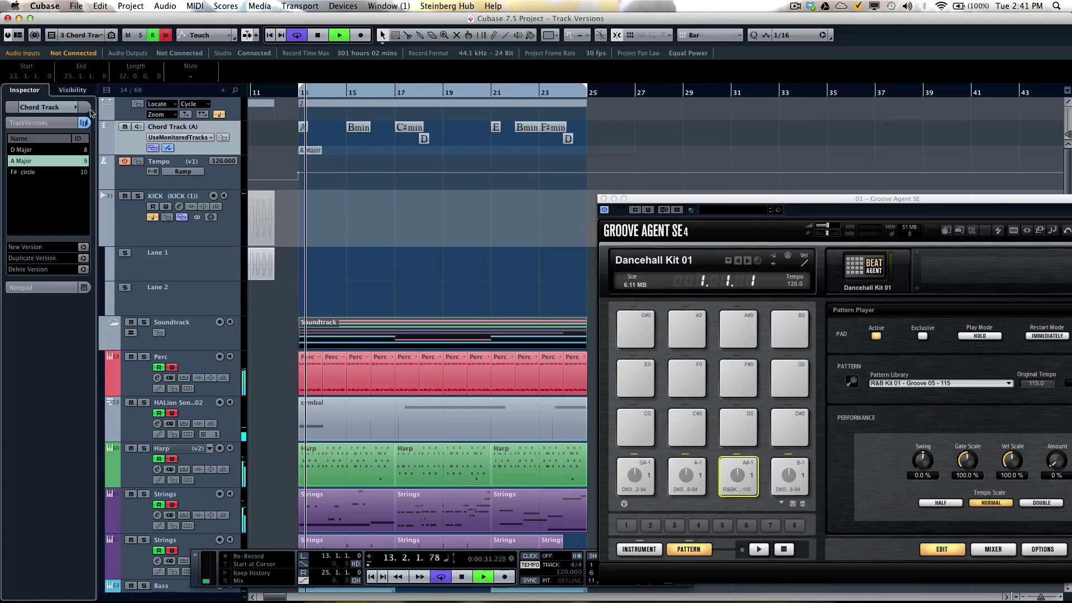
{"action": "left_click", "coordinate": [29, 173]}
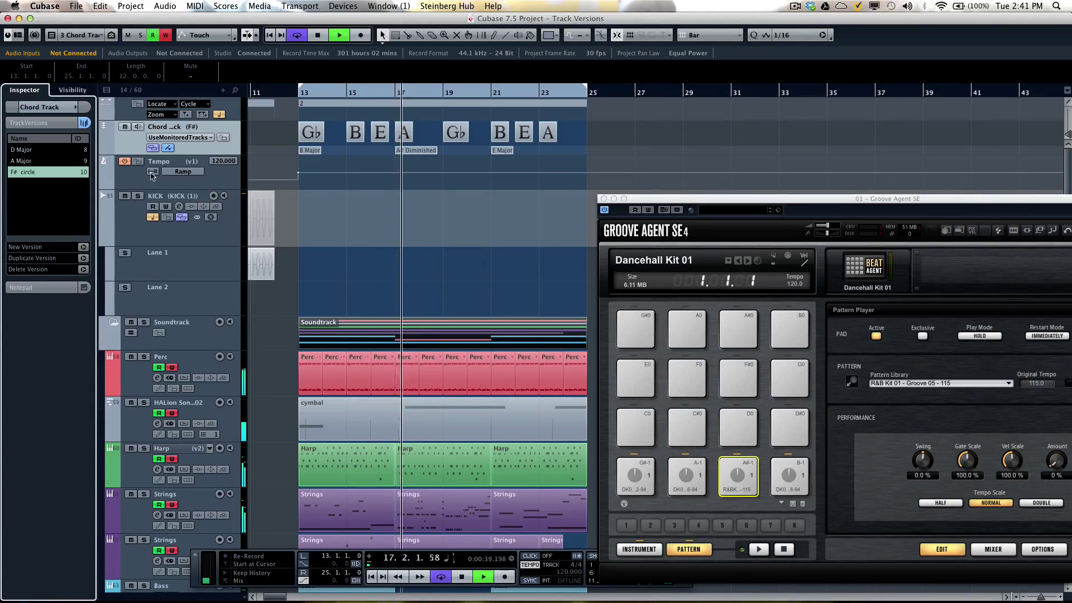
{"action": "left_click", "coordinate": [132, 180]}
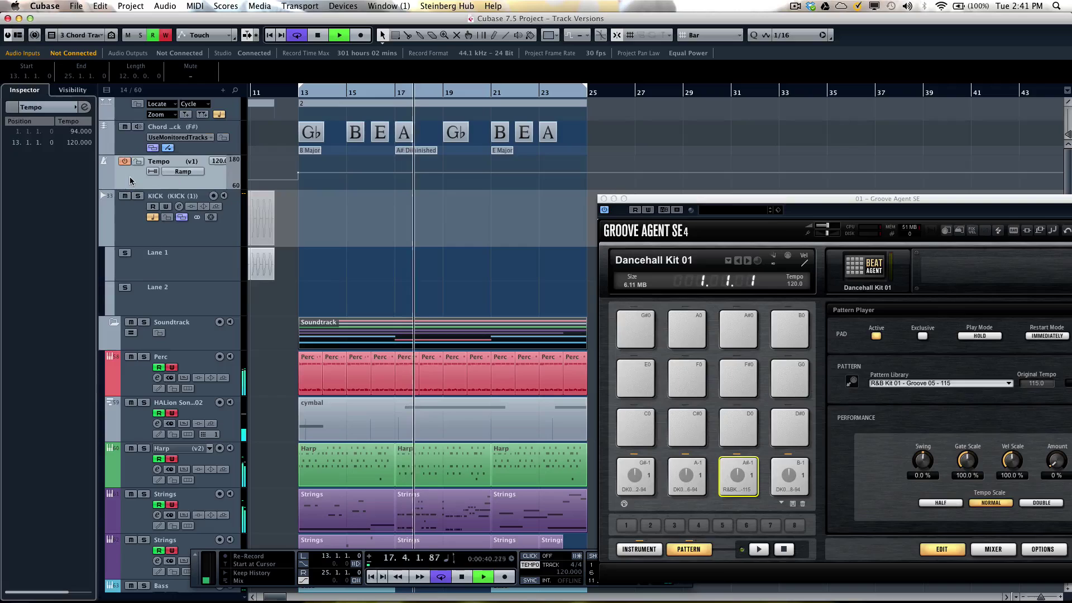
Switch the tempo track's version to v2, then to v3, during playback.
{"action": "left_click", "coordinate": [204, 163]}
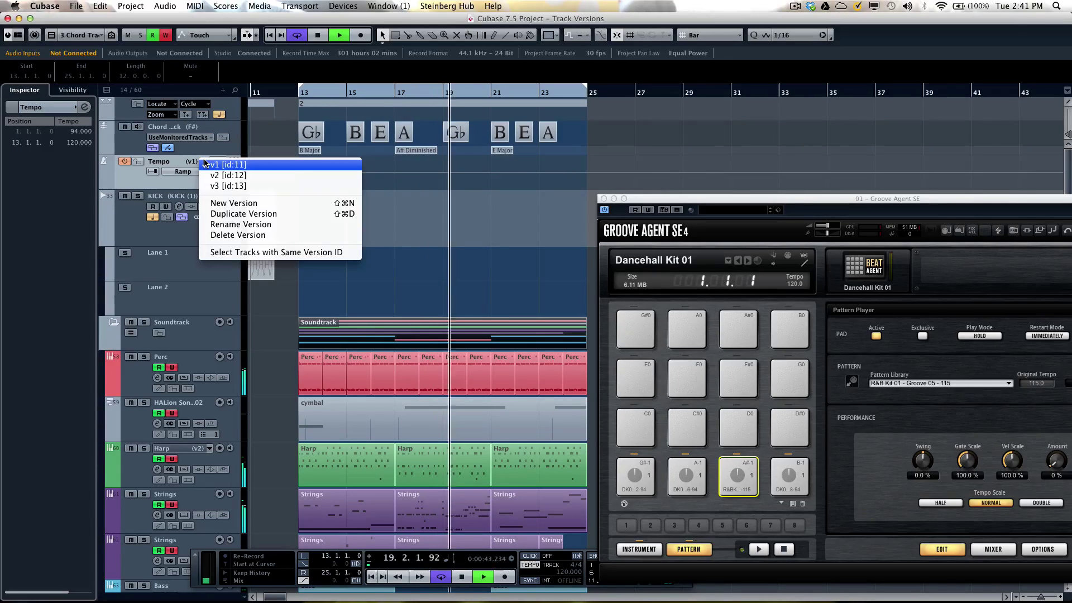
{"action": "left_click", "coordinate": [223, 175]}
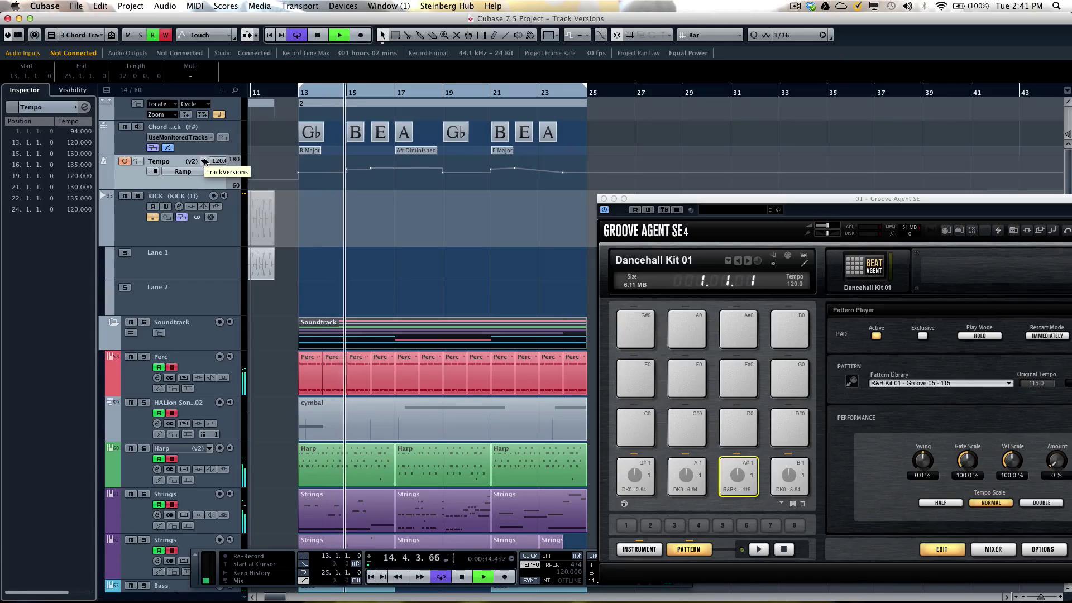
{"action": "left_click", "coordinate": [204, 161]}
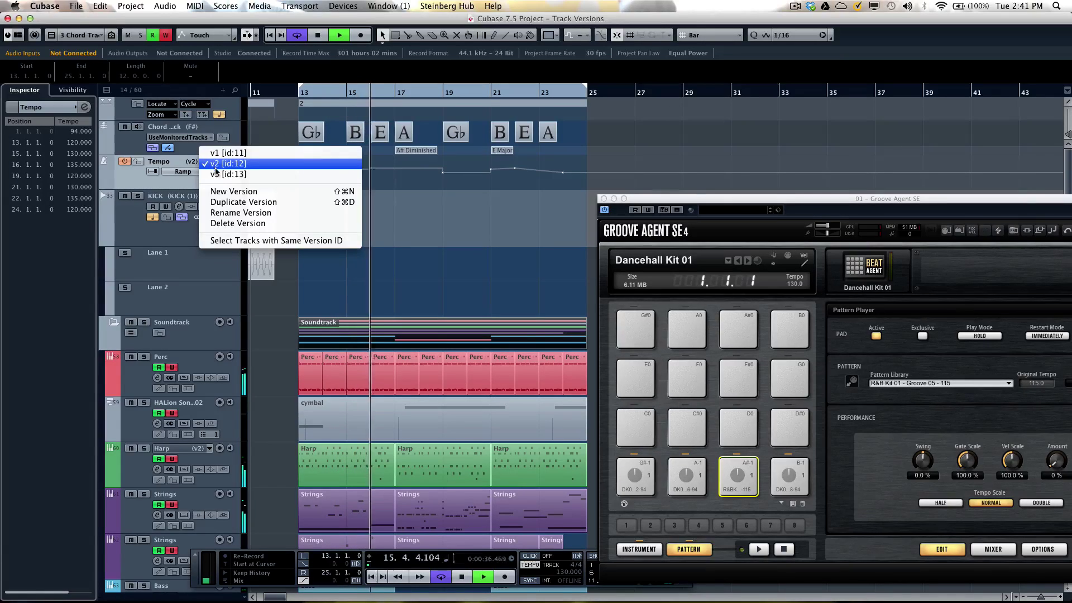
{"action": "left_click", "coordinate": [217, 175]}
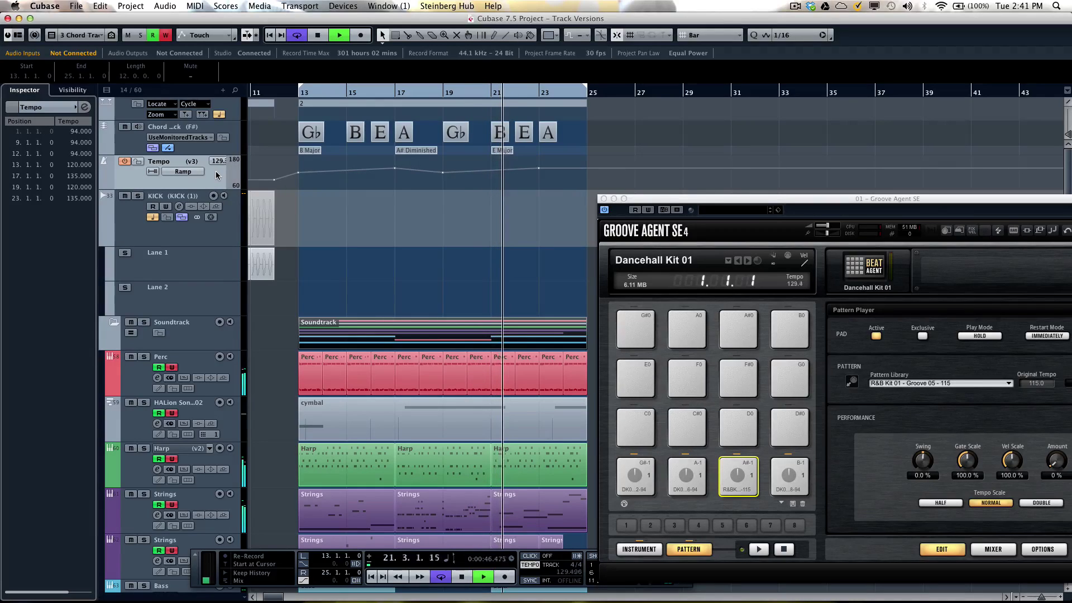
Stop playback with tempo version v3 left active.
{"action": "key", "text": "space"}
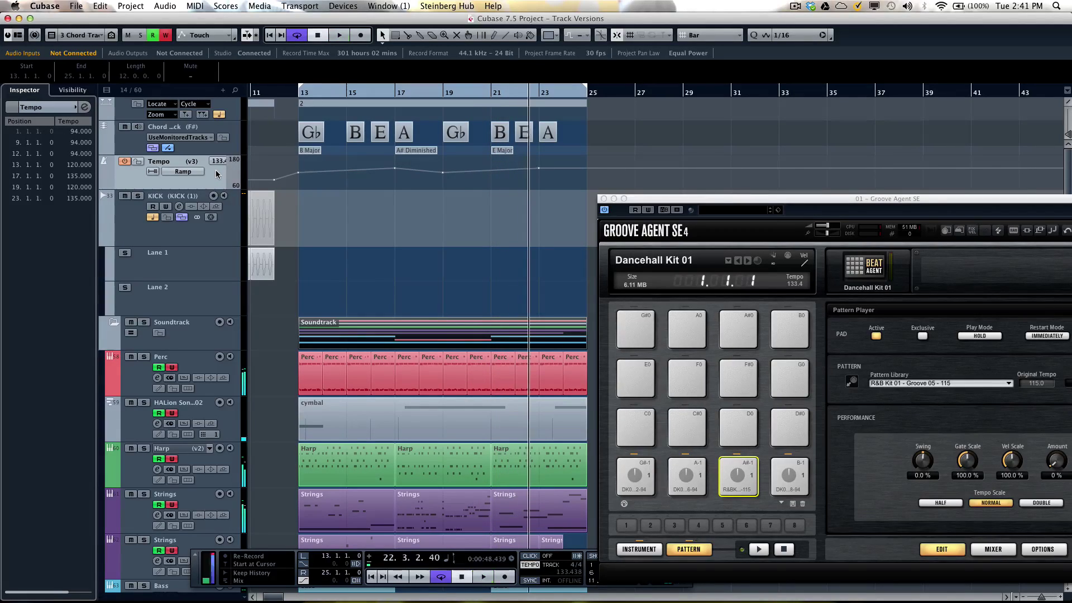